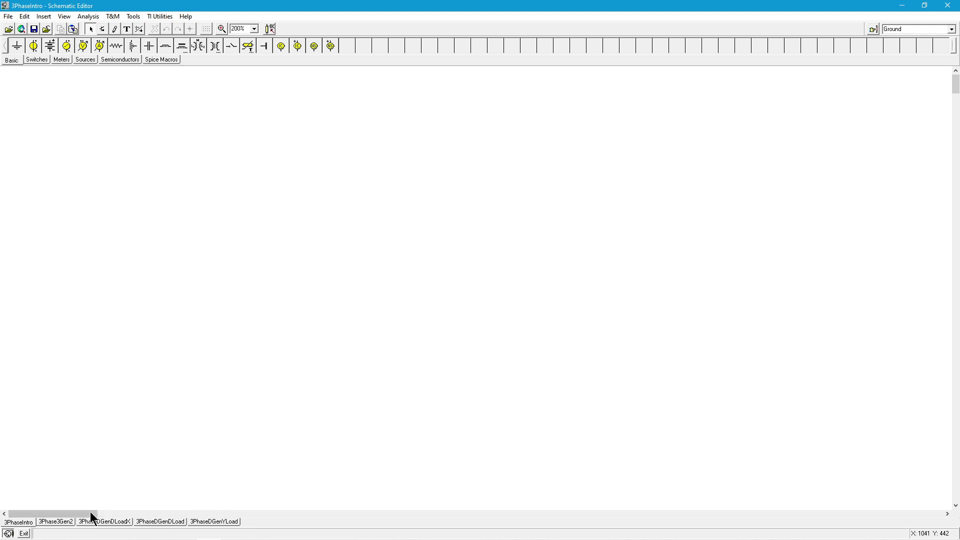
Bring up the 3Phase3Gen2 schematic and inspect the sine wave signal settings of generator VG1.
left_click(91, 513)
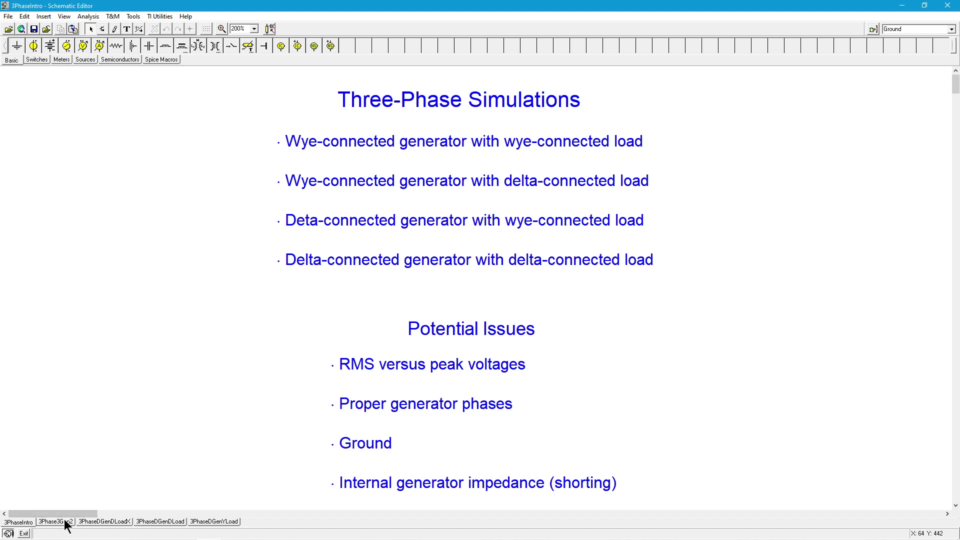
left_click(57, 522)
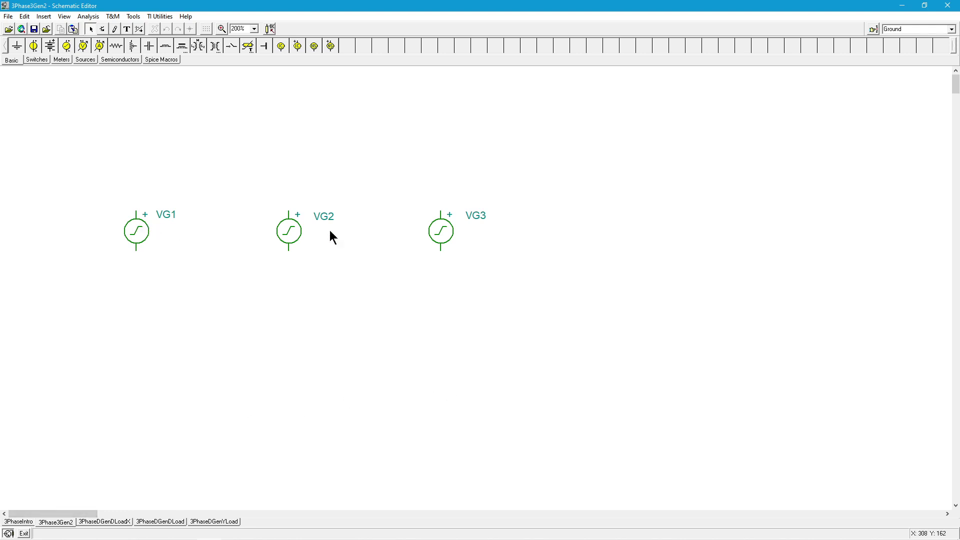
double_click(142, 235)
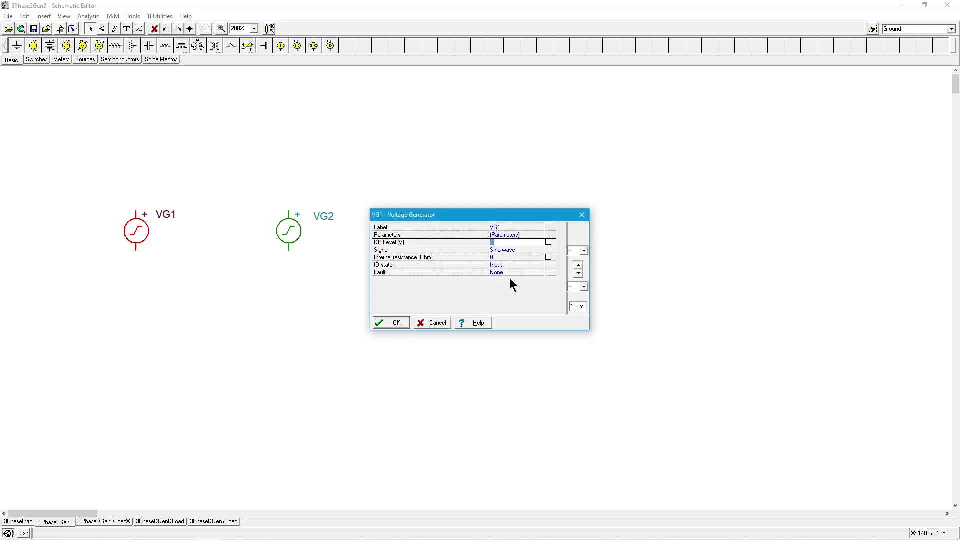
left_click(511, 254)
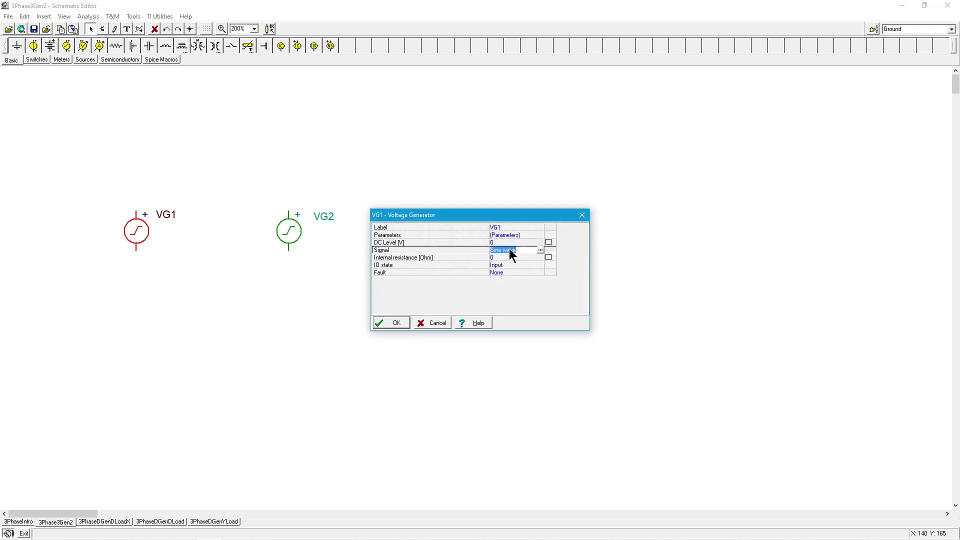
left_click(541, 249)
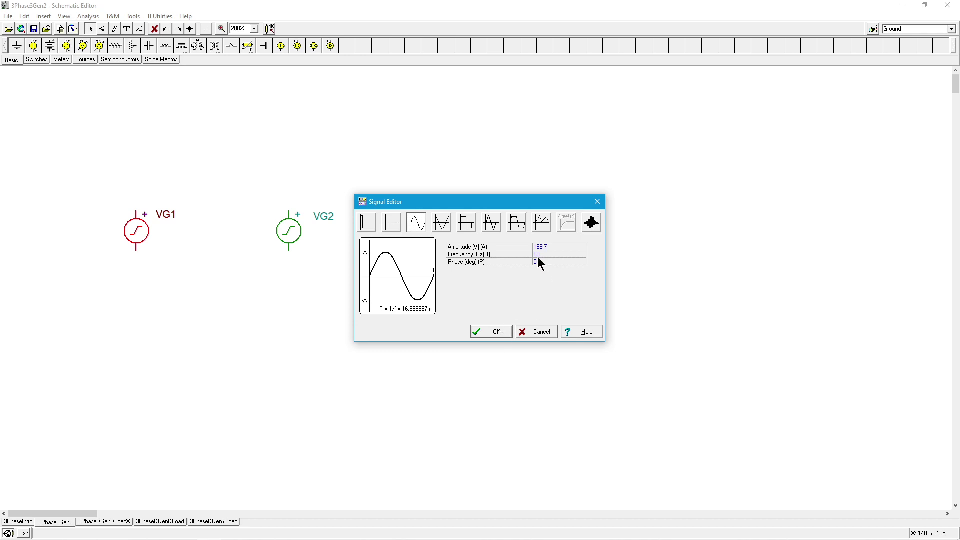
left_click(503, 331)
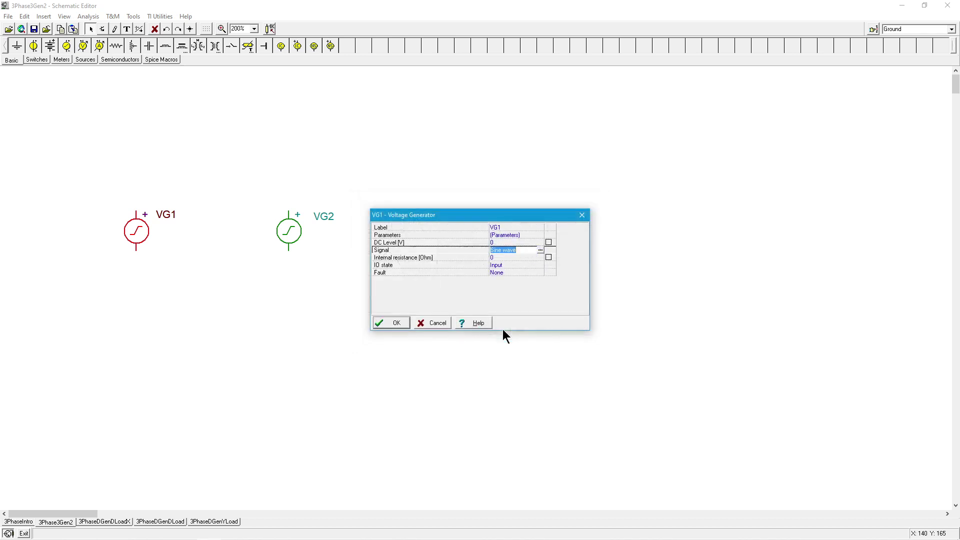
left_click(395, 322)
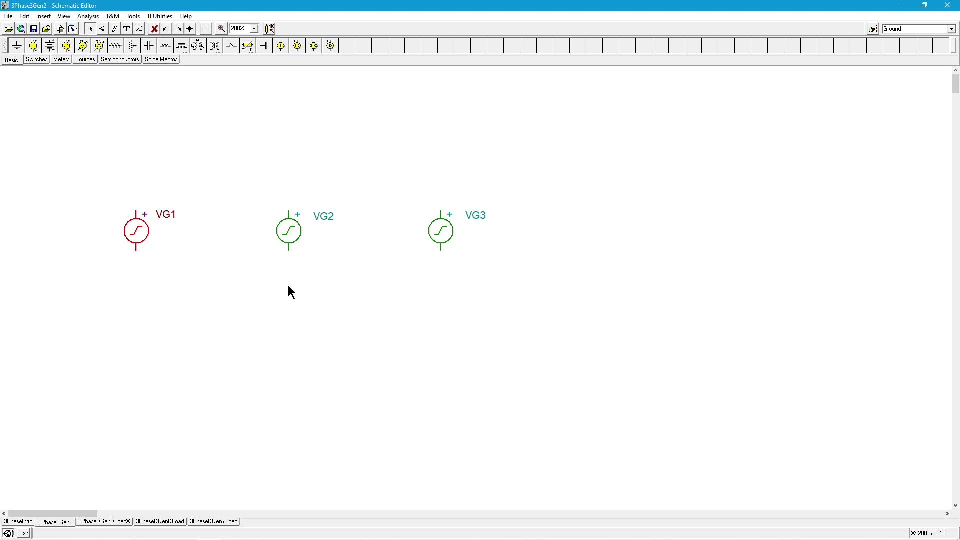
Set the phase of generator VG2's sine wave signal to 12 degrees.
double_click(293, 232)
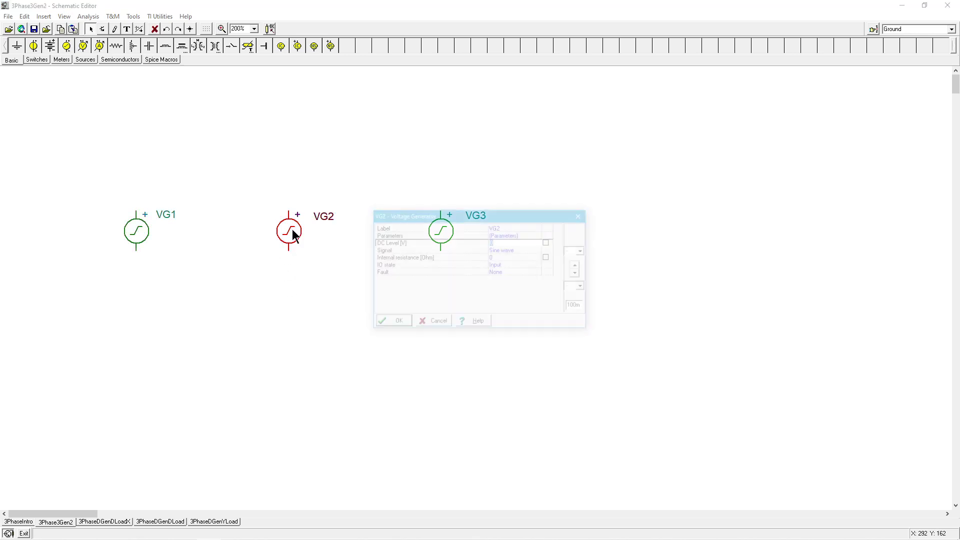
left_click(518, 252)
left_click(539, 250)
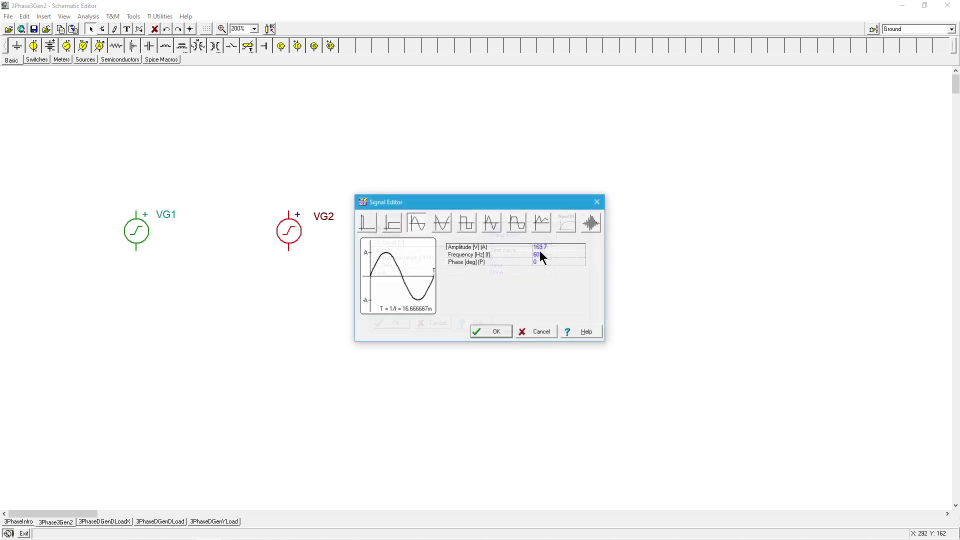
left_click(547, 262)
type("12")
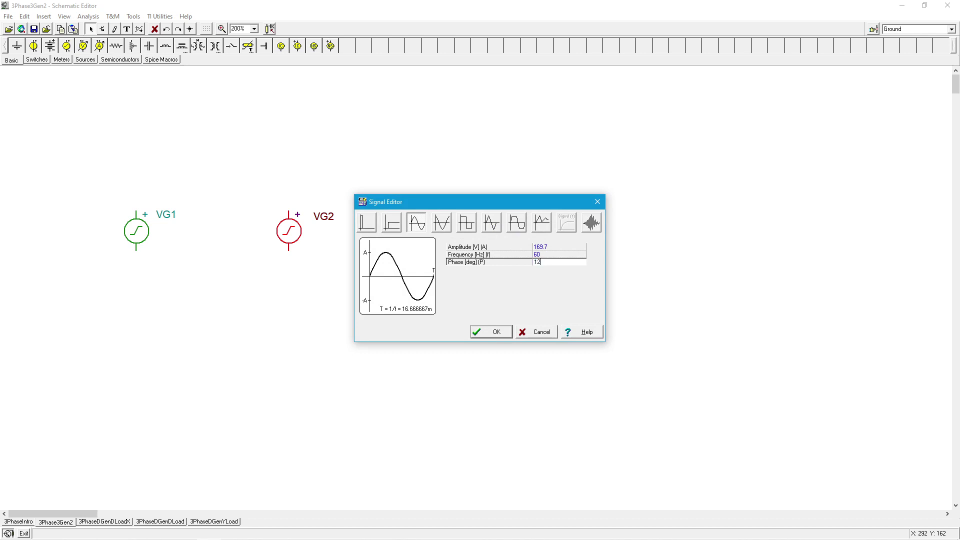
left_click(497, 333)
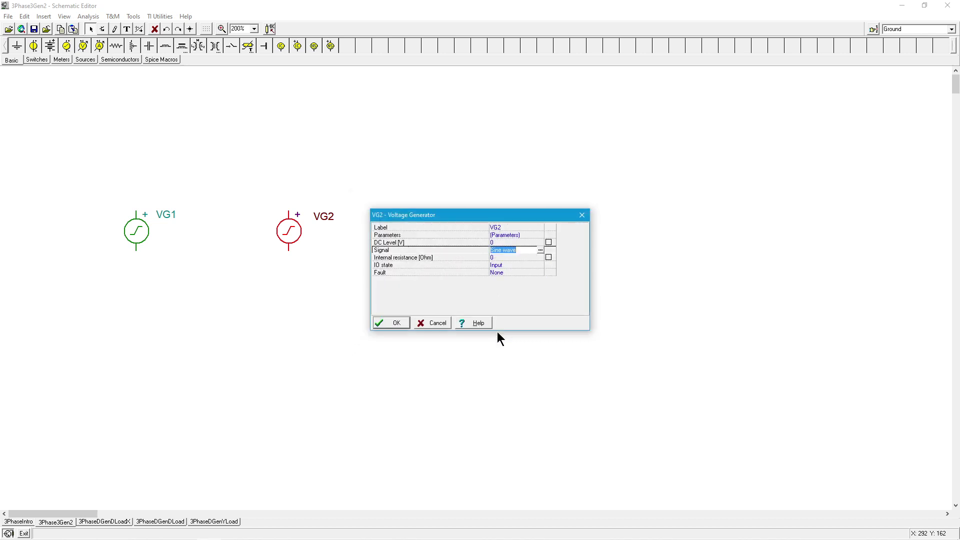
left_click(396, 322)
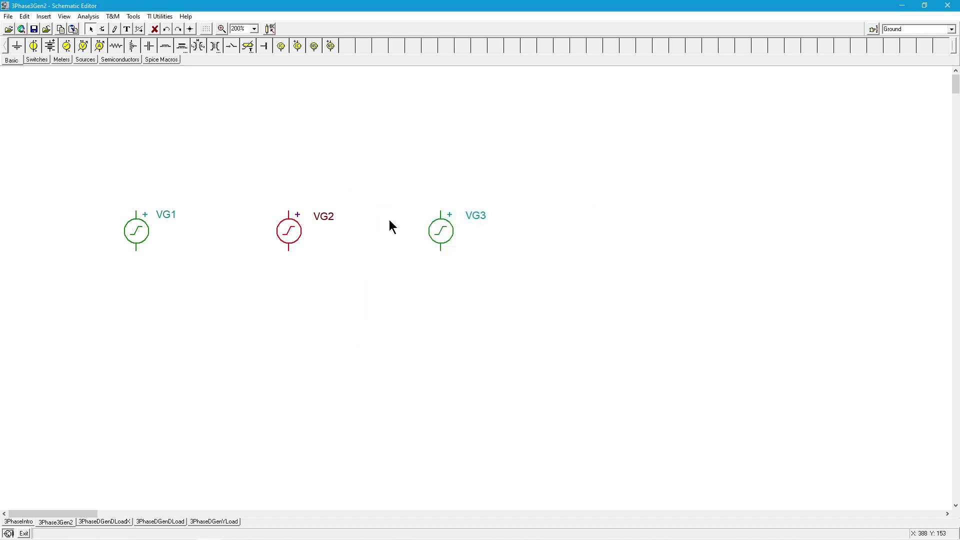
Set the phase of generator VG3's sine wave signal to 24 degrees.
double_click(442, 230)
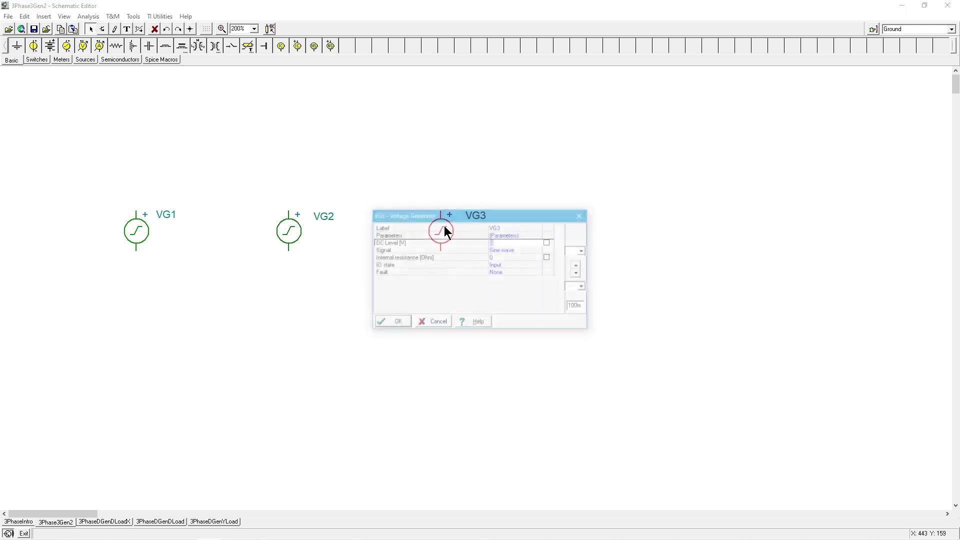
left_click(514, 250)
left_click(540, 249)
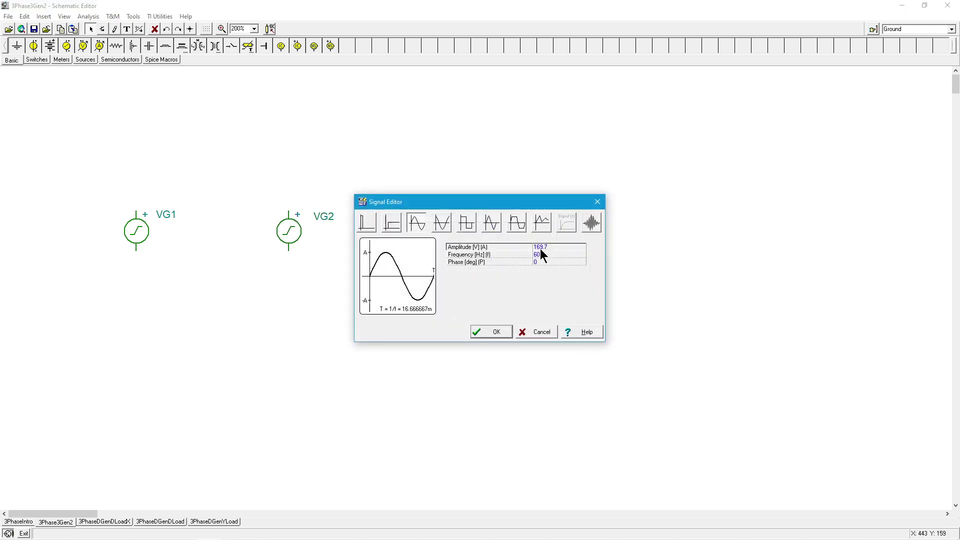
left_click(539, 261)
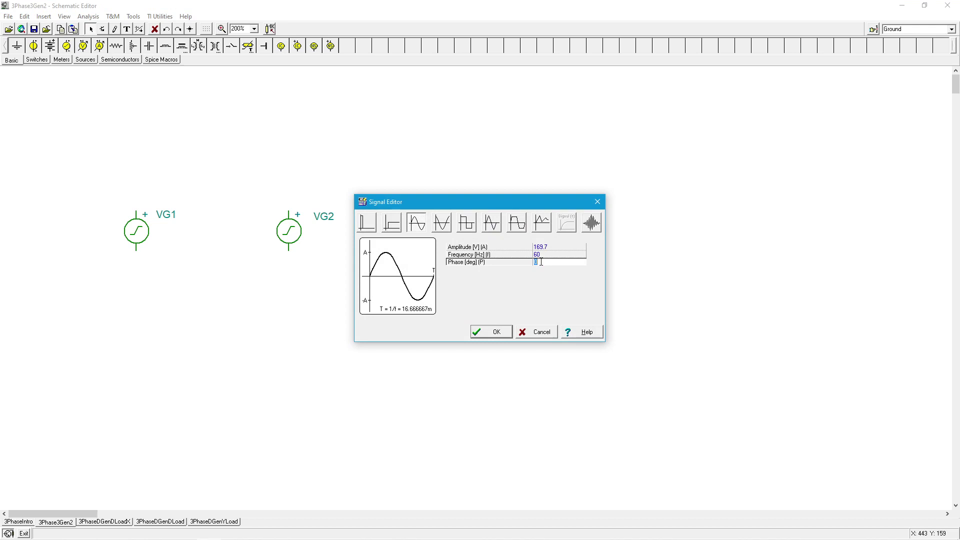
type("24")
left_click(499, 331)
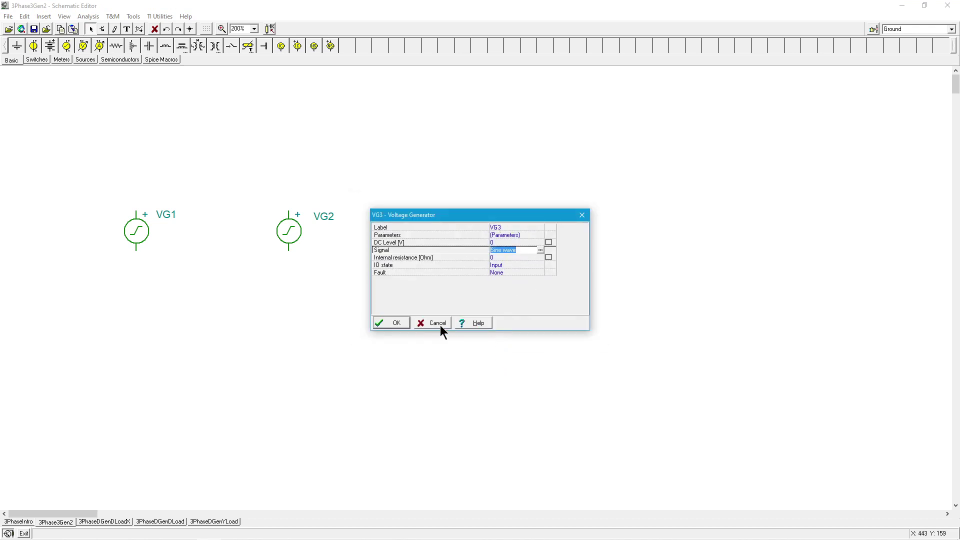
left_click(394, 324)
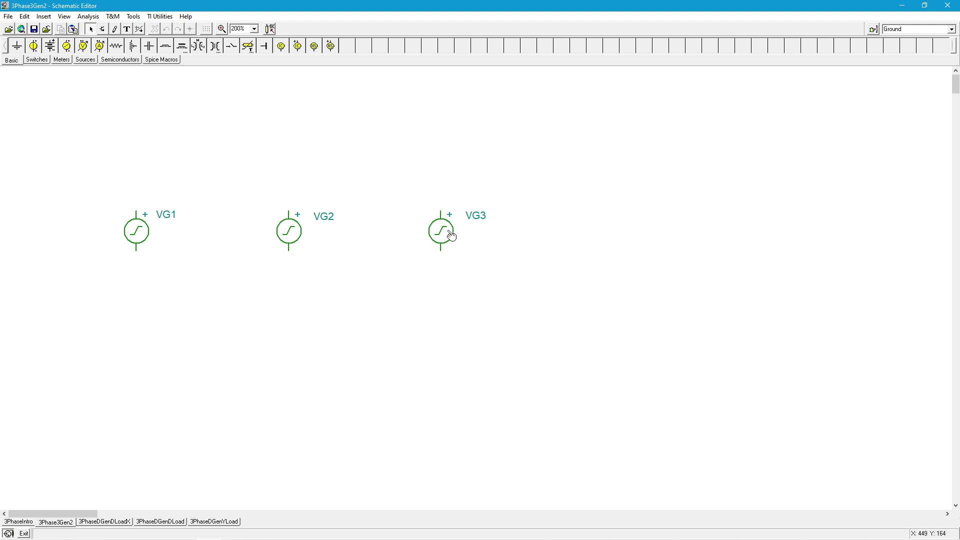
Move generator VG3 below and between VG1 and VG2, and turn VG2 upside down opposite VG1.
left_click_drag(449, 236, 220, 307)
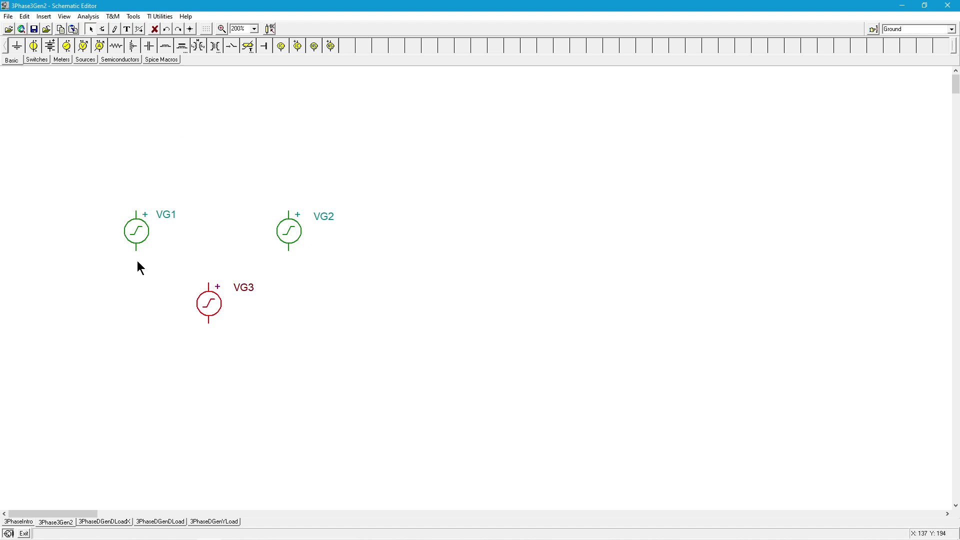
left_click(290, 236)
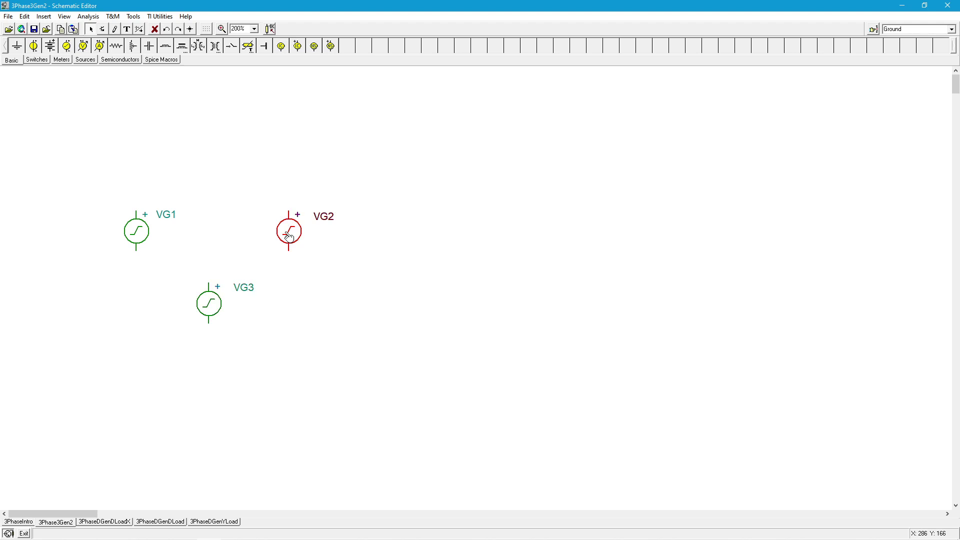
key("ctrl+r")
key("ctrl+r")
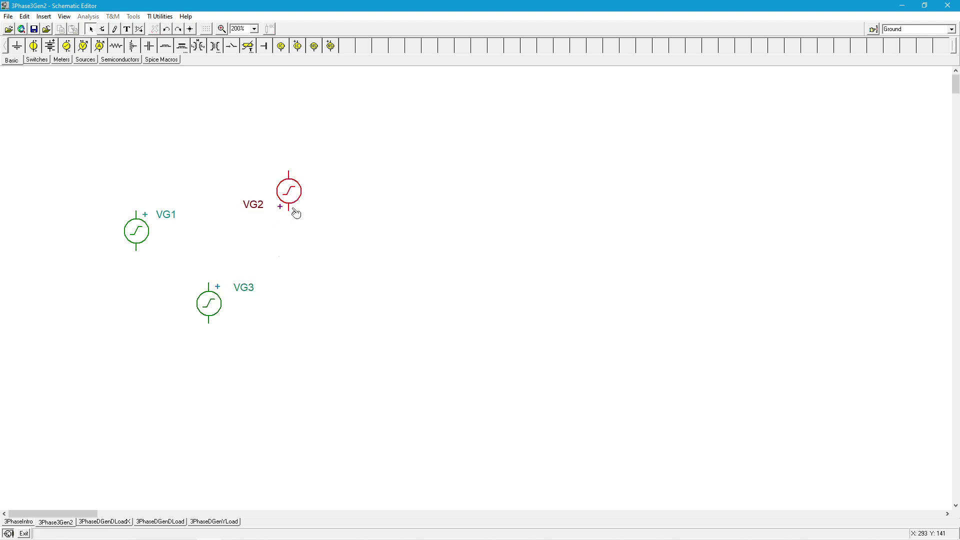
left_click_drag(296, 213, 285, 243)
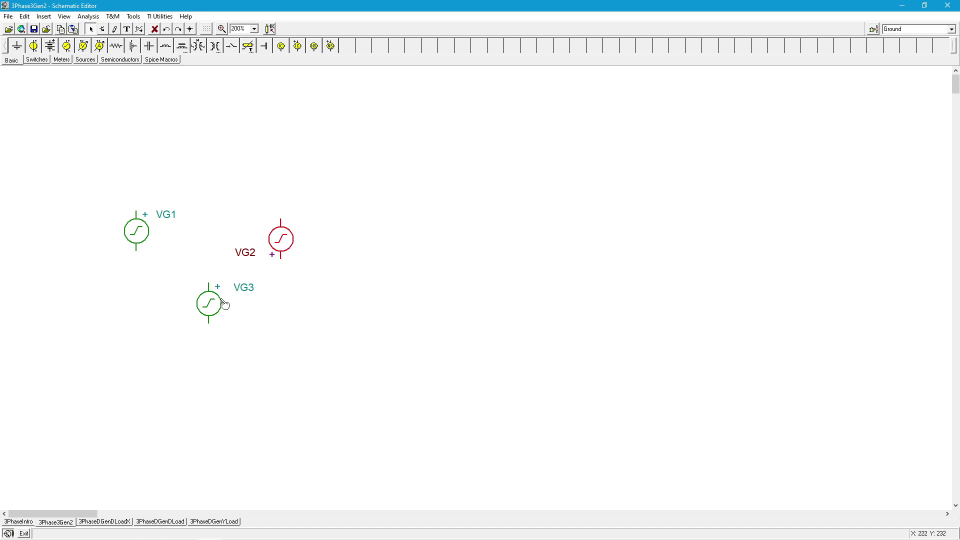
Rotate generator VG3 to lie horizontally with its positive terminal toward VG1, and place its label beneath the symbol.
left_click(212, 307)
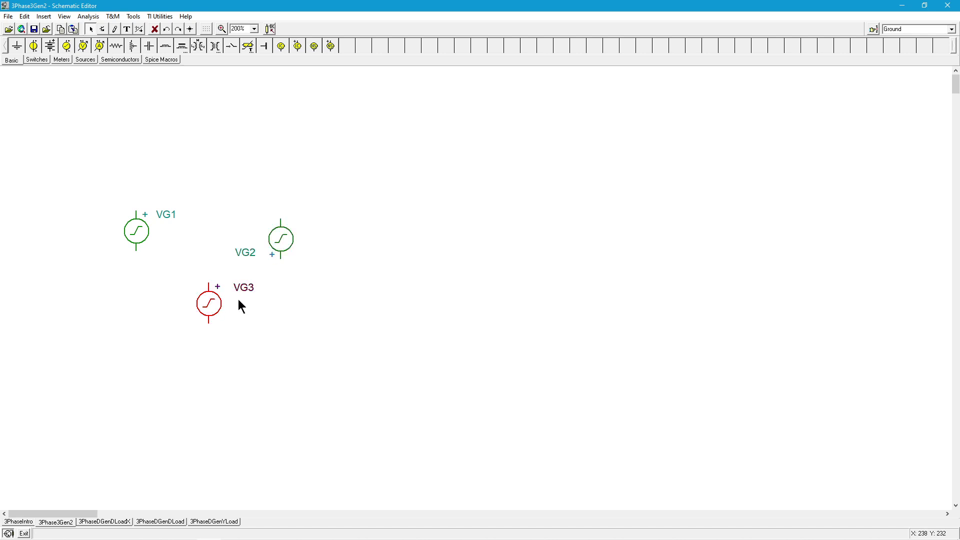
key("ctrl+r")
key("ctrl+r")
key("ctrl+r")
left_click_drag(235, 277, 203, 292)
left_click(221, 371)
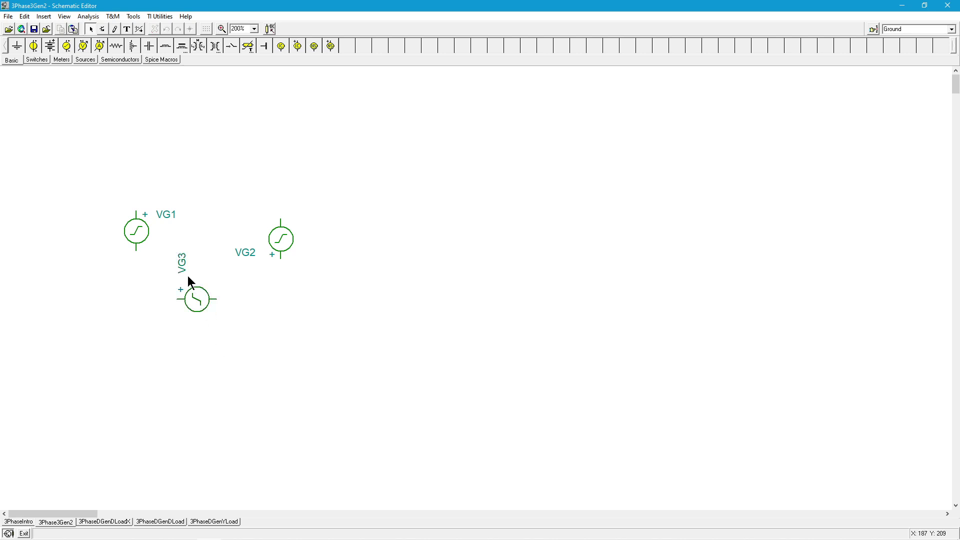
left_click(184, 268)
left_click(240, 279)
left_click_drag(192, 281, 198, 326)
left_click(240, 323)
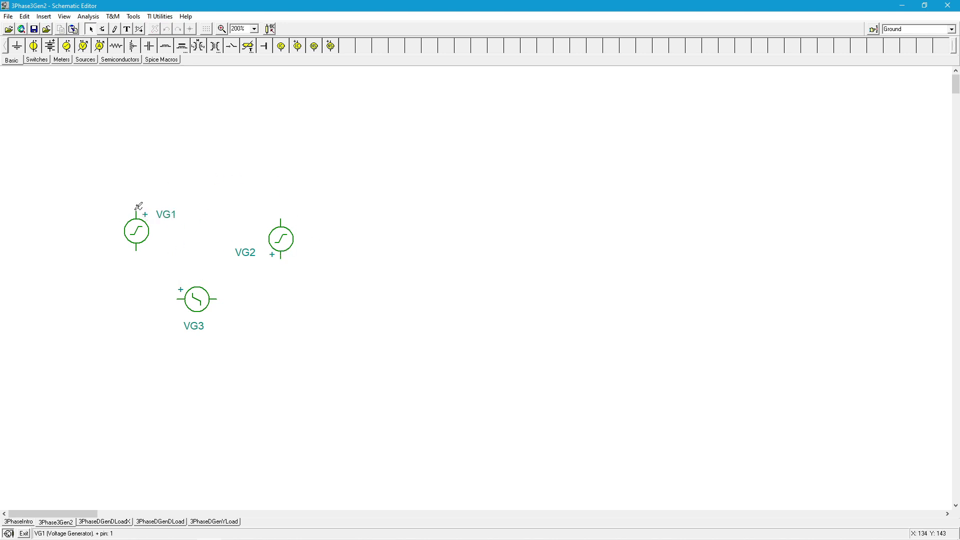
Wire generators VG1, VG2 and VG3 together into a closed delta loop.
left_click_drag(137, 210, 280, 222)
mouse_move(283, 255)
left_mouse_down()
mouse_move(279, 286)
mouse_move(265, 296)
mouse_move(215, 293)
mouse_move(280, 286)
mouse_move(272, 296)
mouse_move(217, 300)
mouse_move(141, 279)
mouse_move(139, 251)
left_mouse_up()
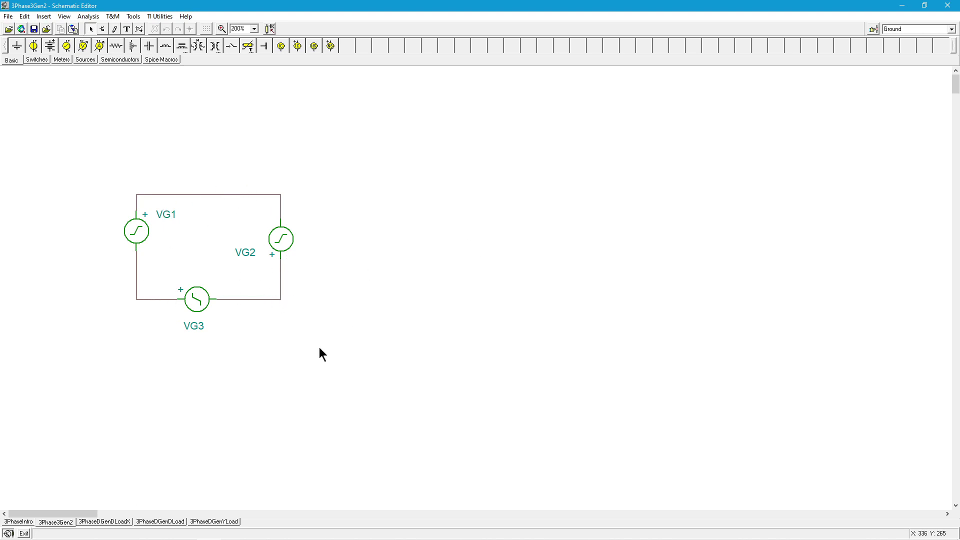
Run a transient analysis of the 3PhaseDGenDLoadX circuit from 10 ms to 50 ms, calculating the operating point.
left_click(113, 521)
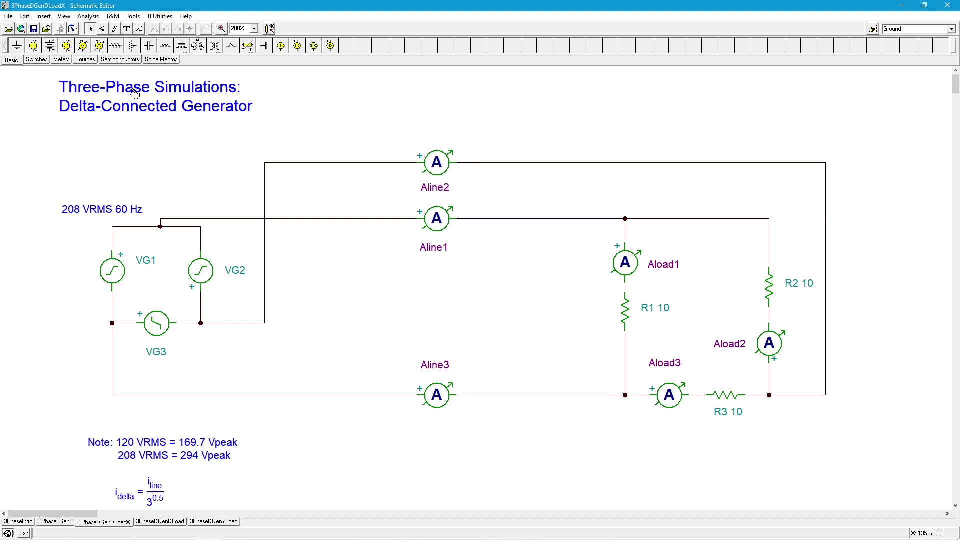
left_click(90, 20)
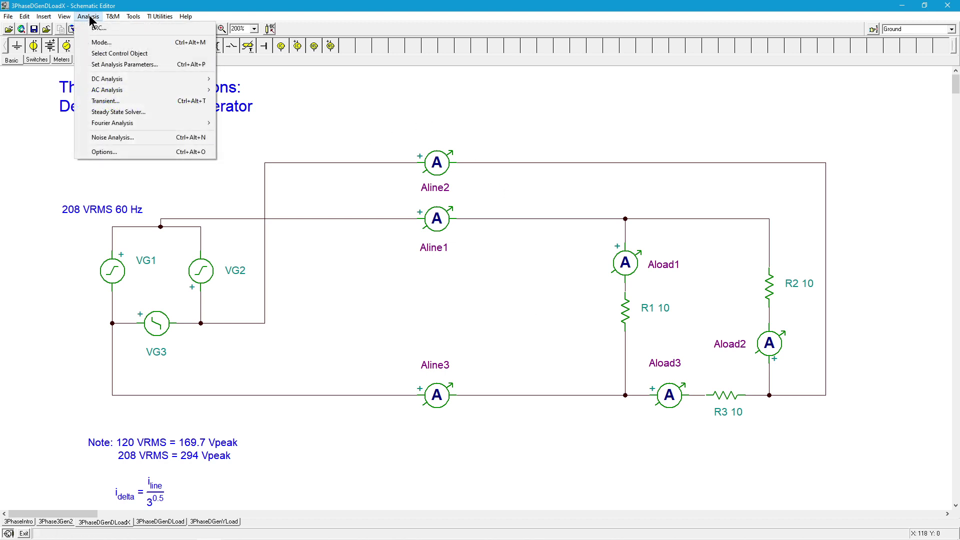
left_click(119, 100)
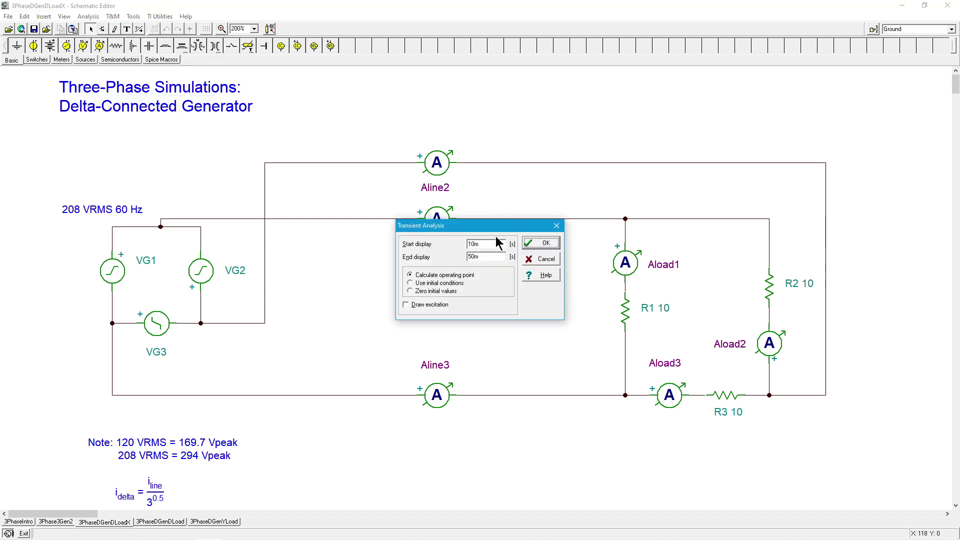
left_click(550, 242)
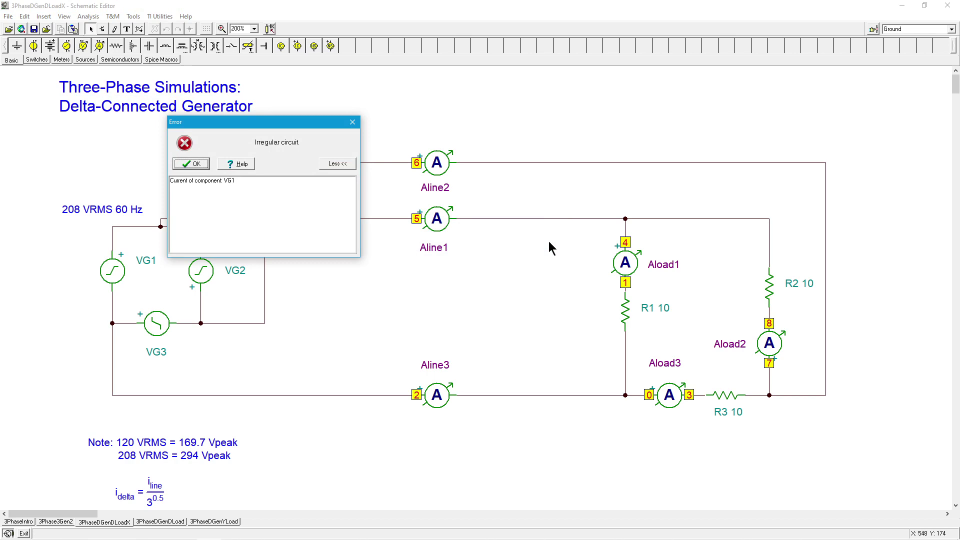
Read the help topic on the irregular circuit error, and close the help and the error report.
left_click(239, 164)
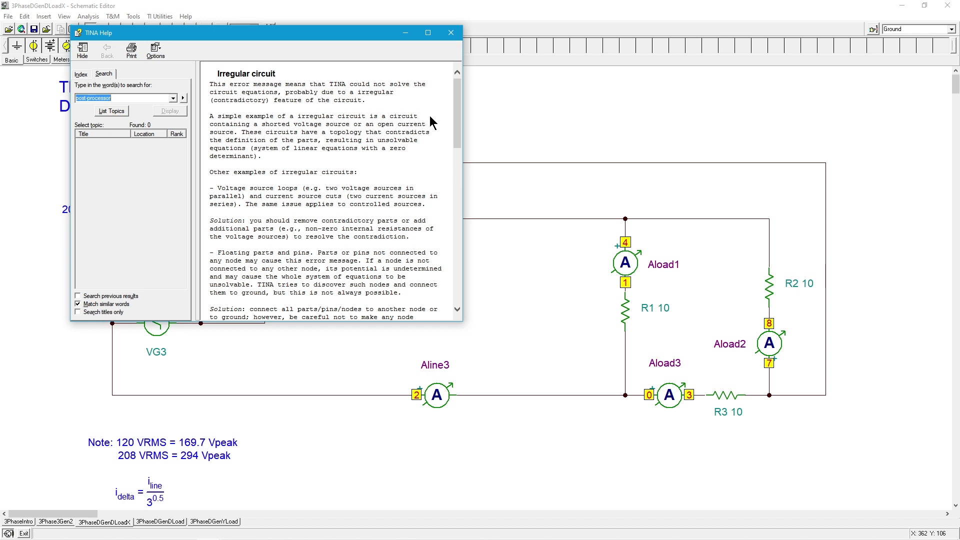
left_click(451, 33)
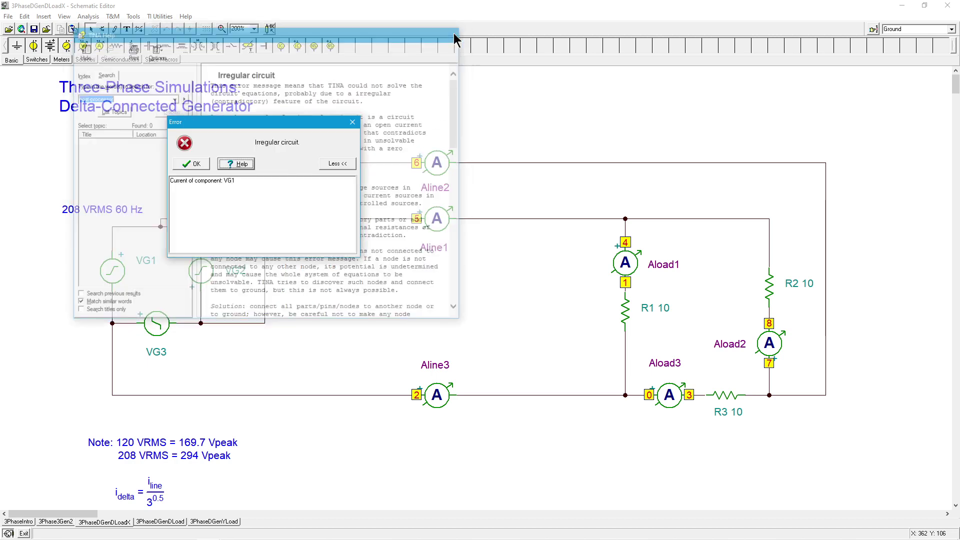
left_click(354, 121)
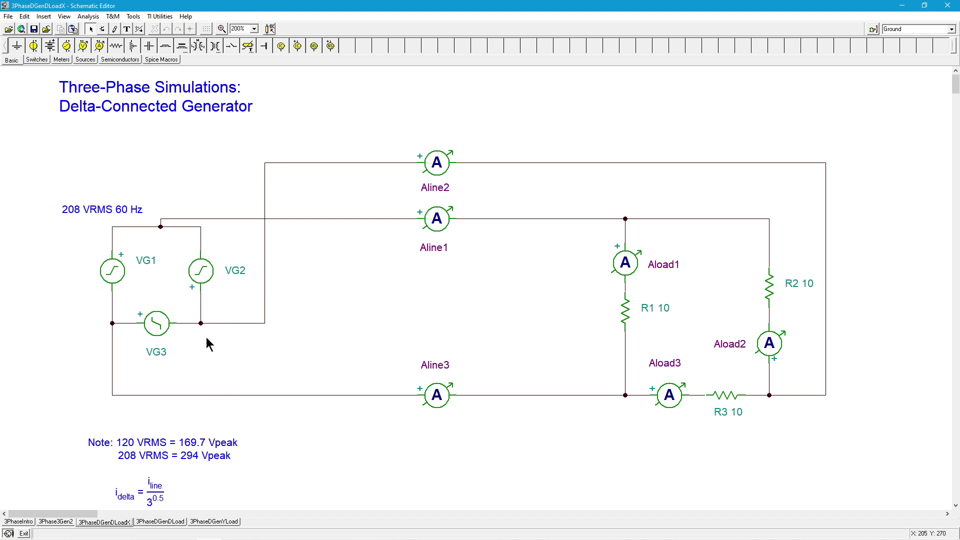
Bring up the corrected 3PhaseDGenDLoad schematic and check the internal resistance of generator VG1.
left_click(160, 521)
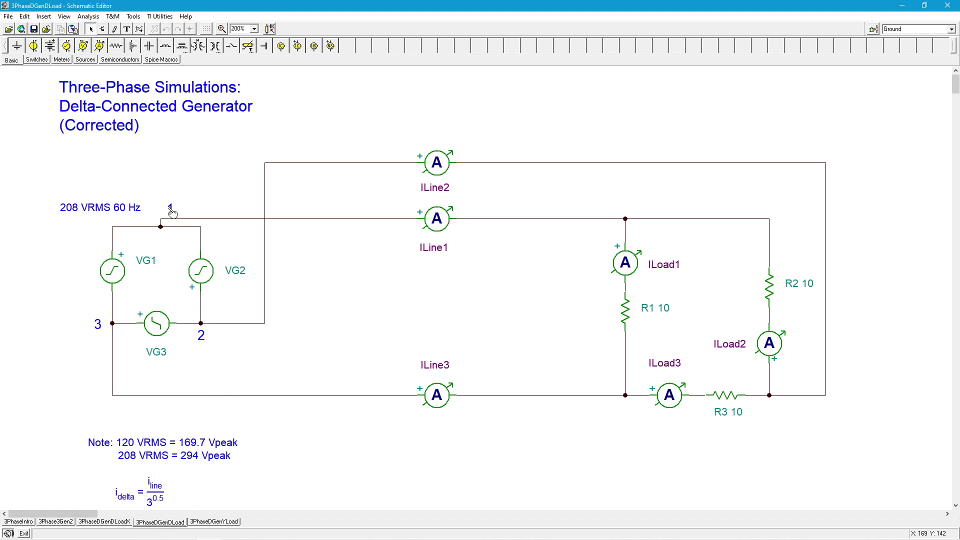
double_click(120, 270)
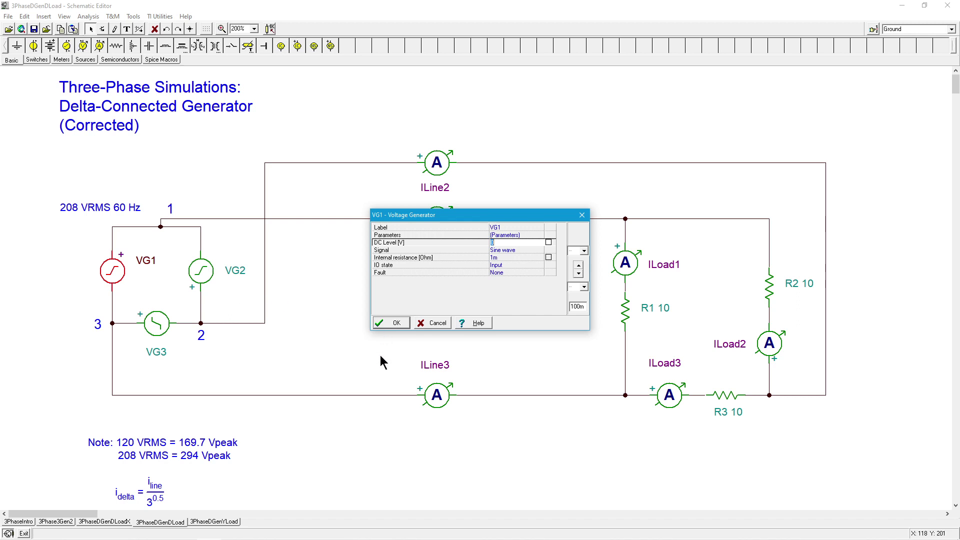
left_click(398, 323)
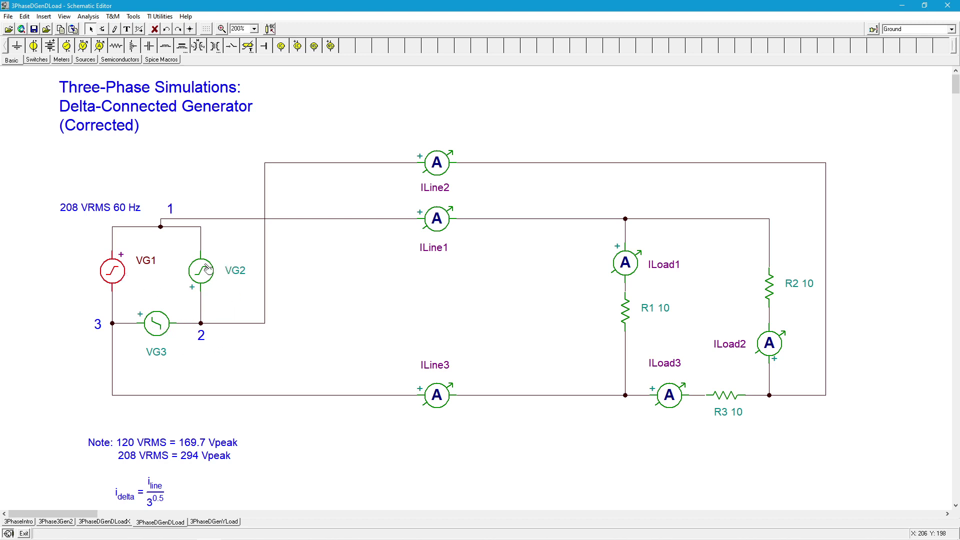
Run a transient analysis of the corrected 3PhaseDGenDLoad circuit from 10 ms to 50 ms and place a curve legend on the plot.
left_click(233, 292)
left_click(87, 17)
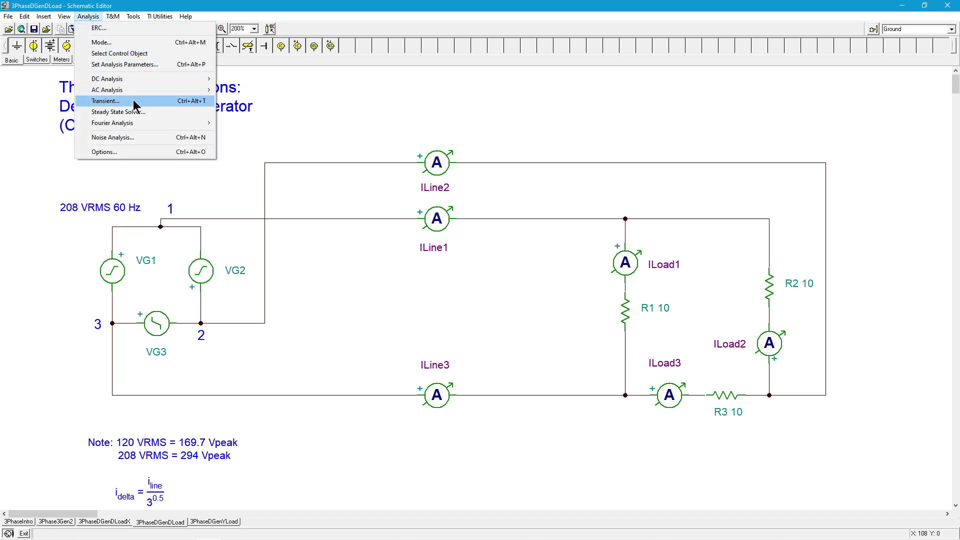
left_click(106, 101)
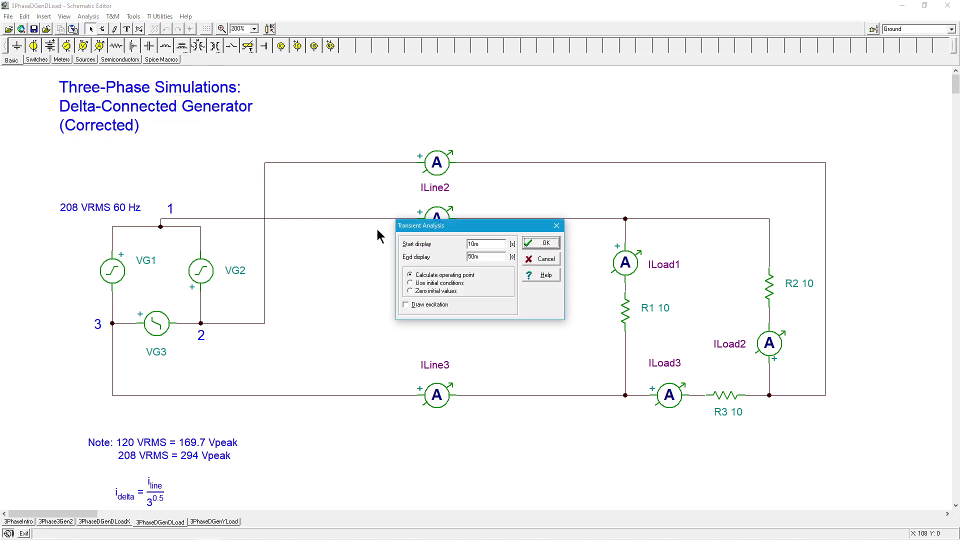
left_click(546, 243)
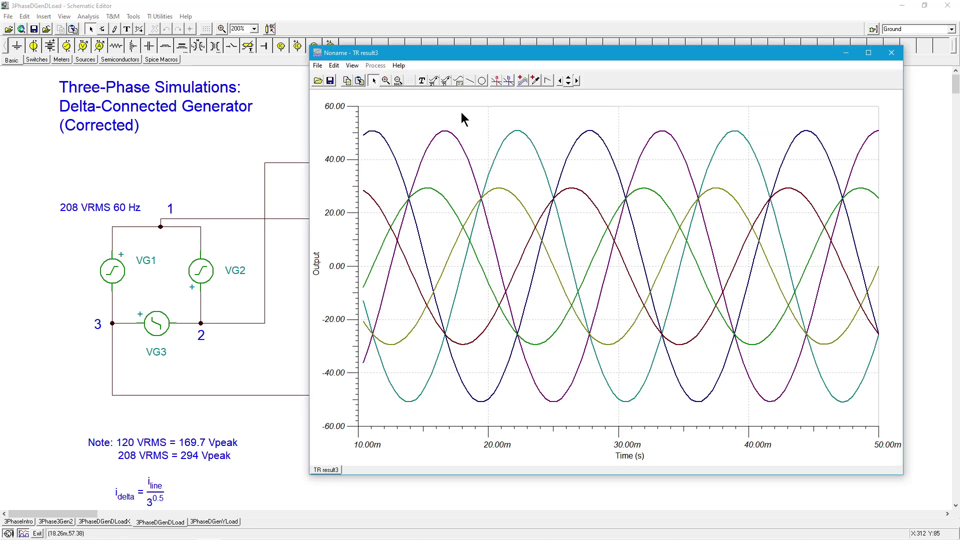
left_click(458, 81)
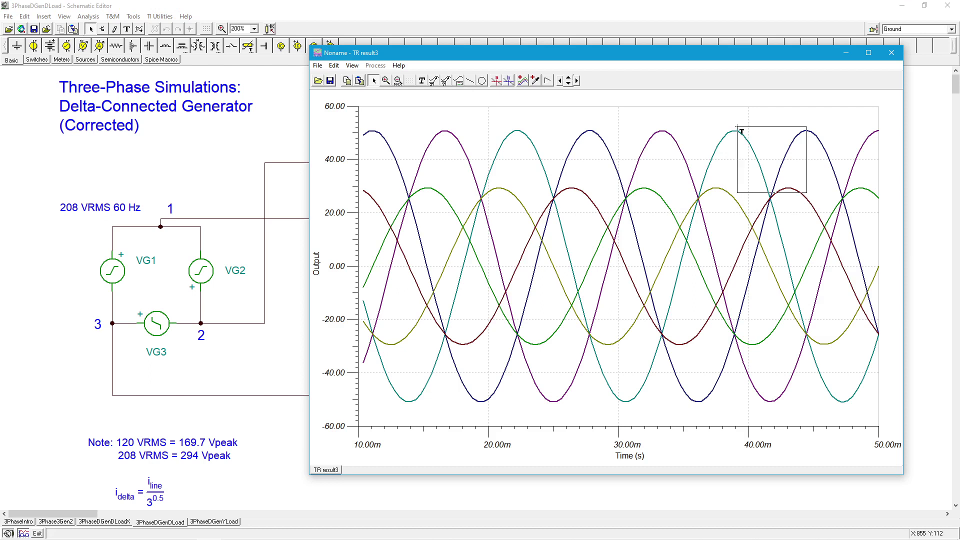
left_click(730, 118)
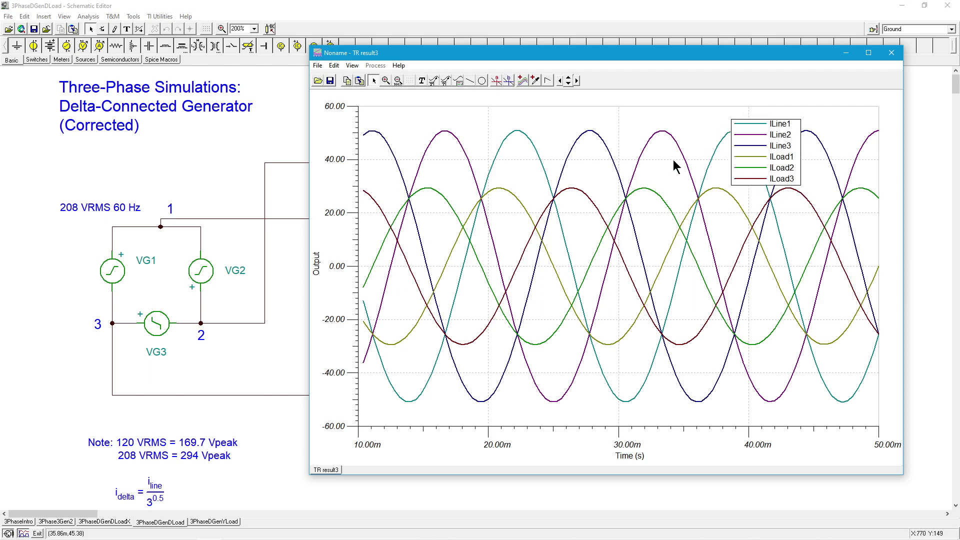
Highlight the three load current curves and the three line current curves in turn to compare their peaks.
left_click(509, 192)
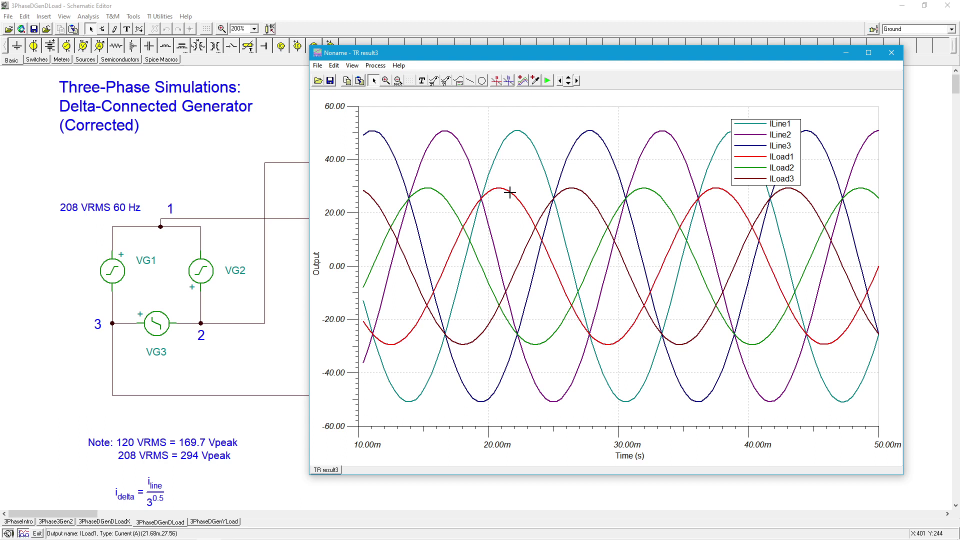
left_click(581, 190)
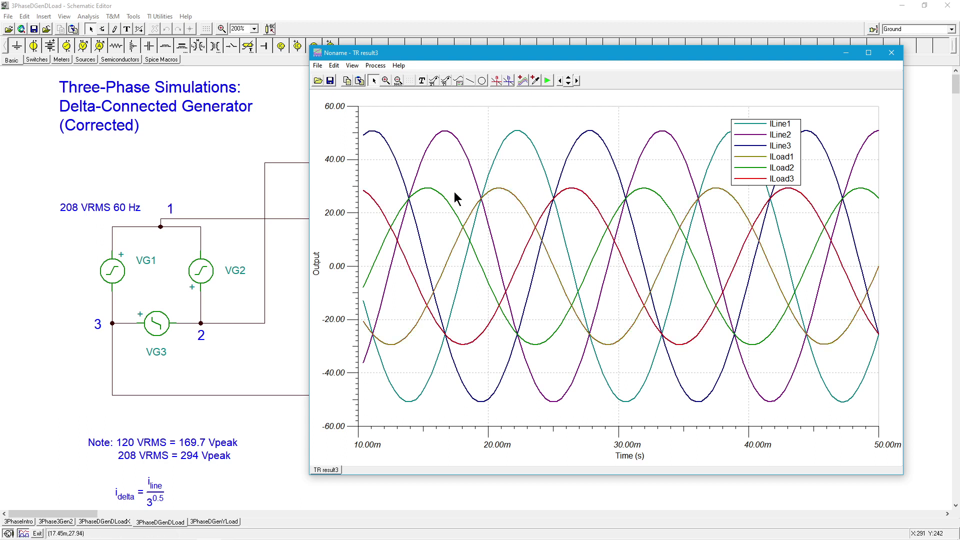
left_click(439, 191)
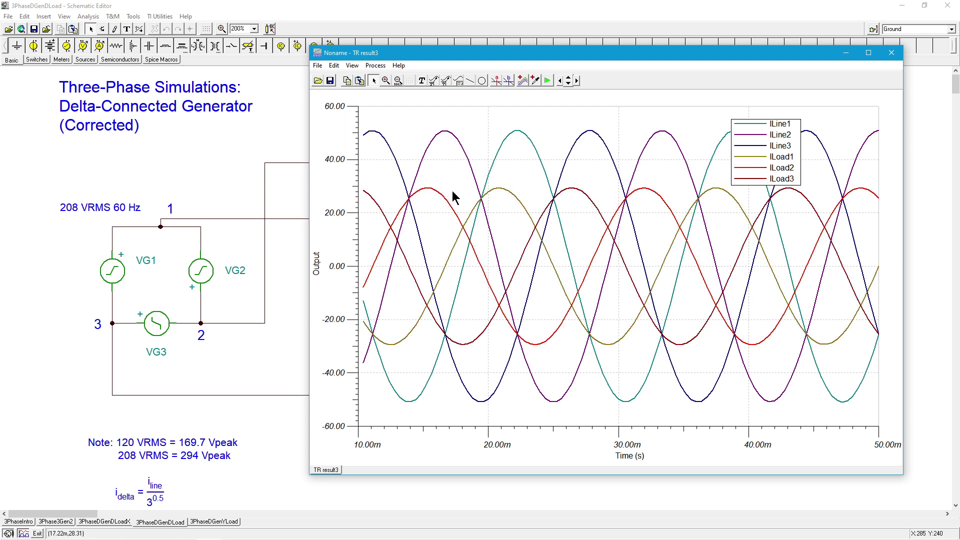
left_click(505, 189)
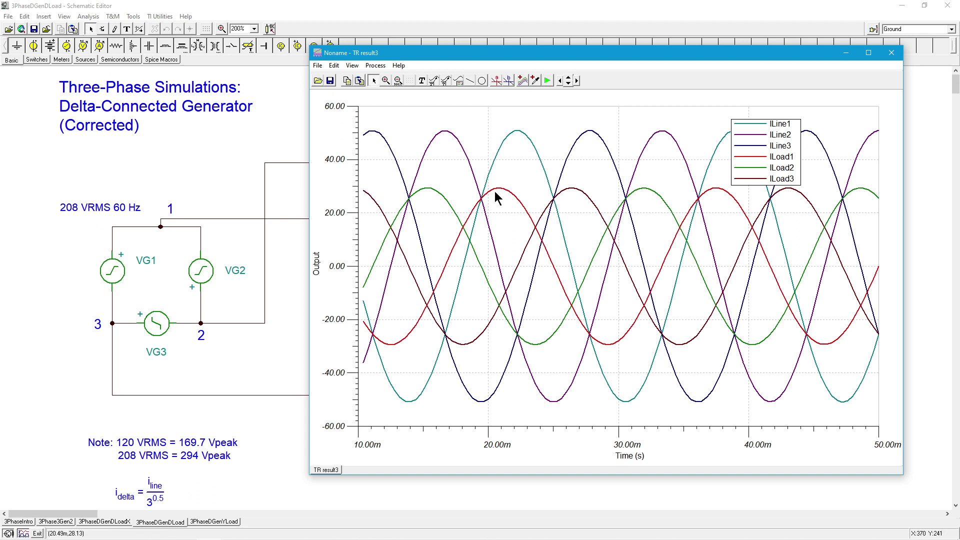
left_click(517, 132)
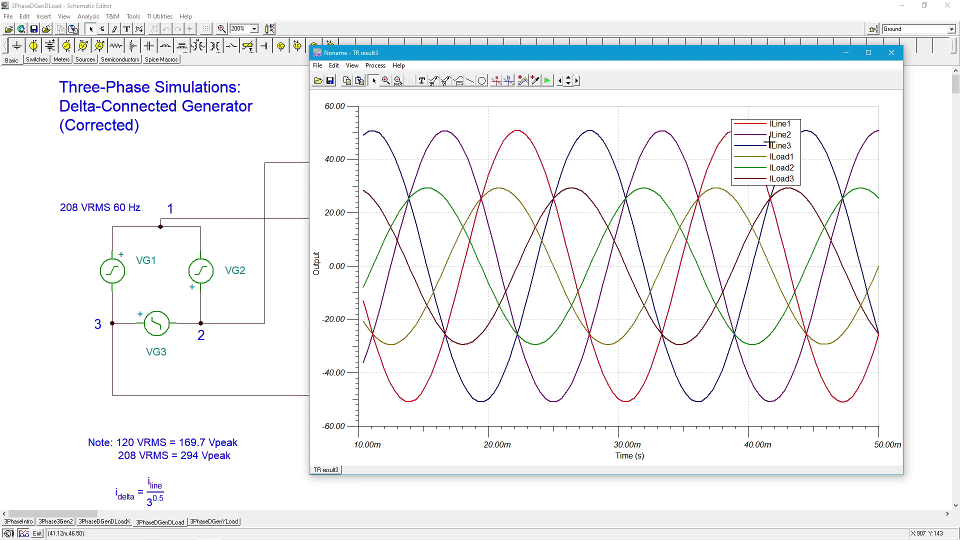
left_click(448, 133)
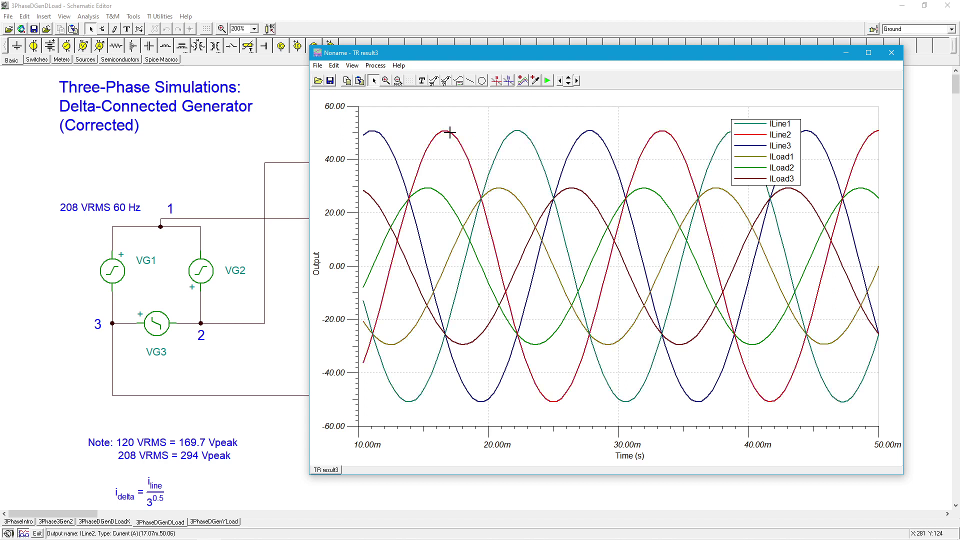
left_click(379, 134)
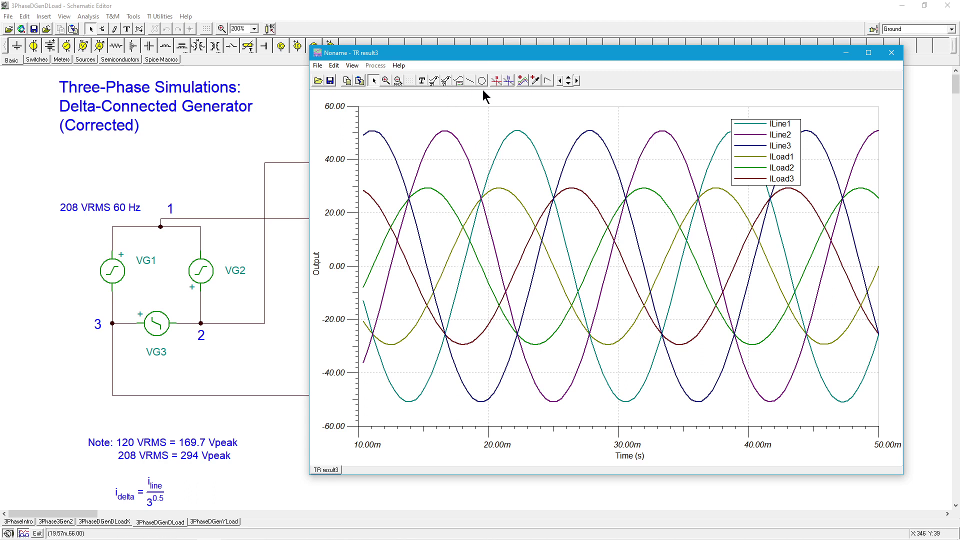
Measure the phase shift with cursor a at ILoad1's rising zero crossing, about 16.65 ms, and cursor b at ILine1's, about 18.03 ms.
left_click(495, 80)
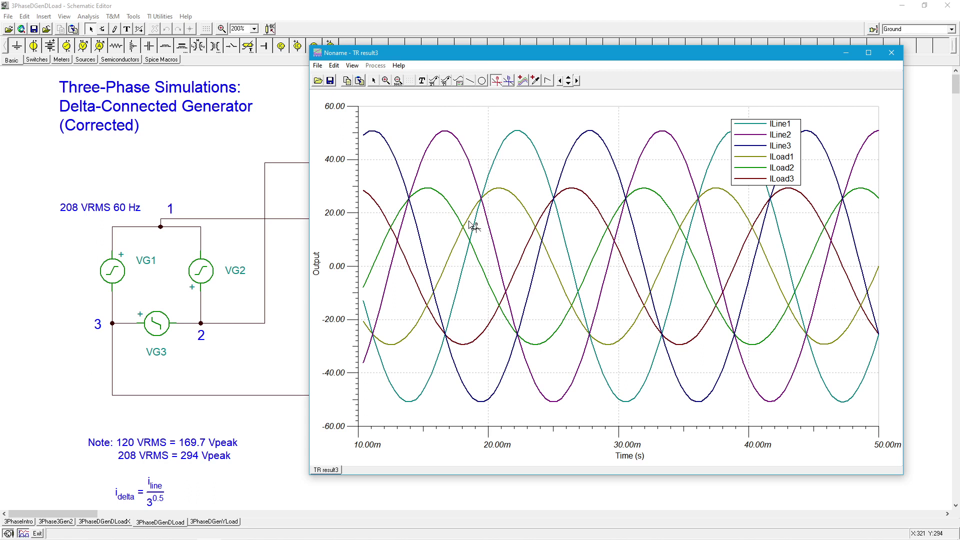
left_click(451, 257)
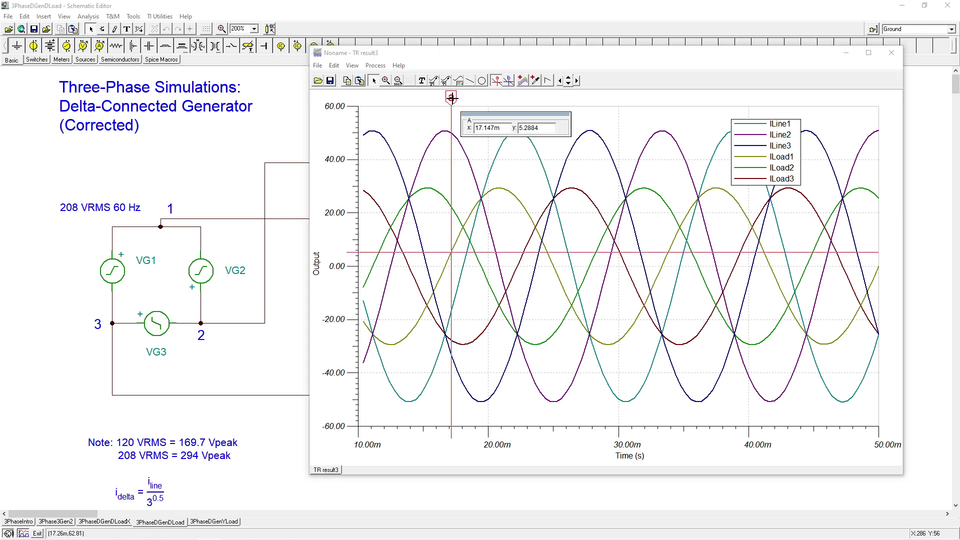
left_click_drag(451, 98, 444, 111)
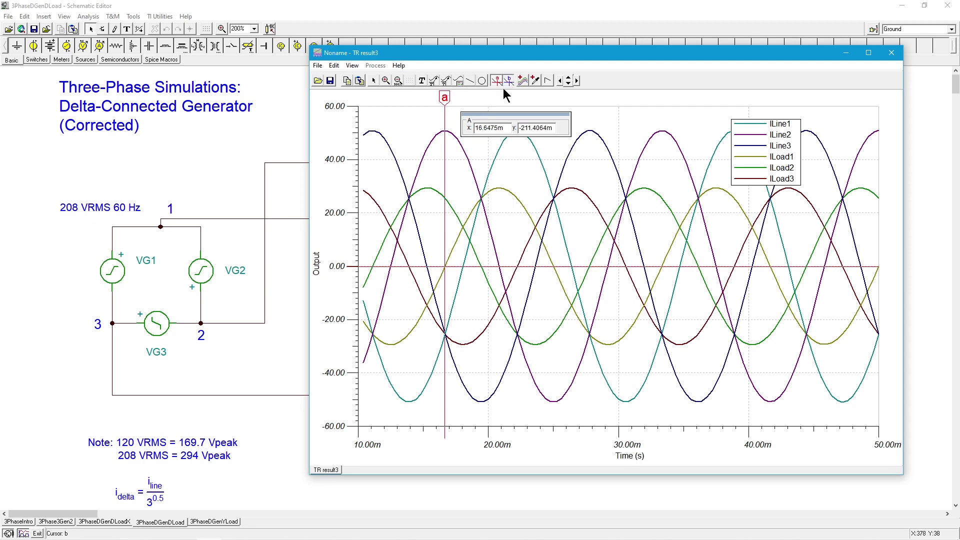
left_click(475, 227)
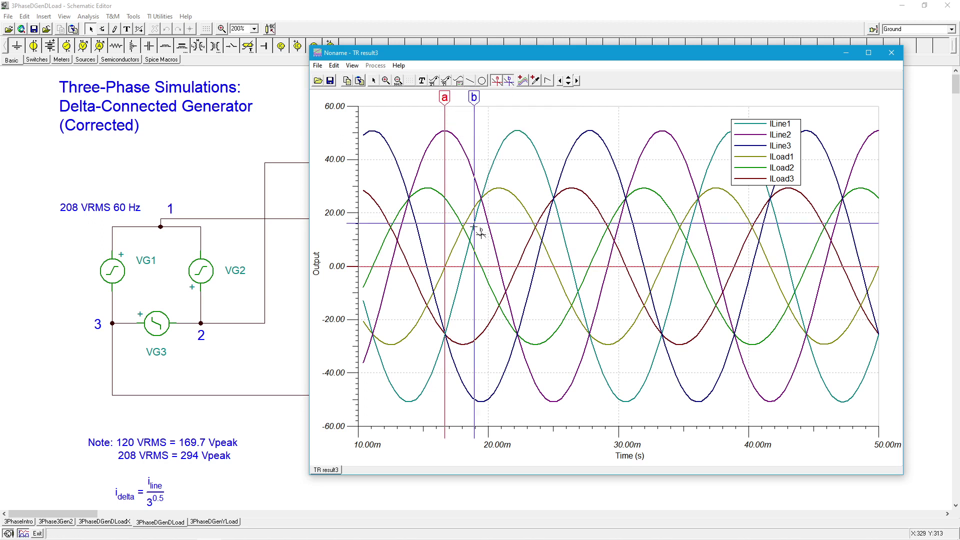
left_click_drag(476, 105, 462, 111)
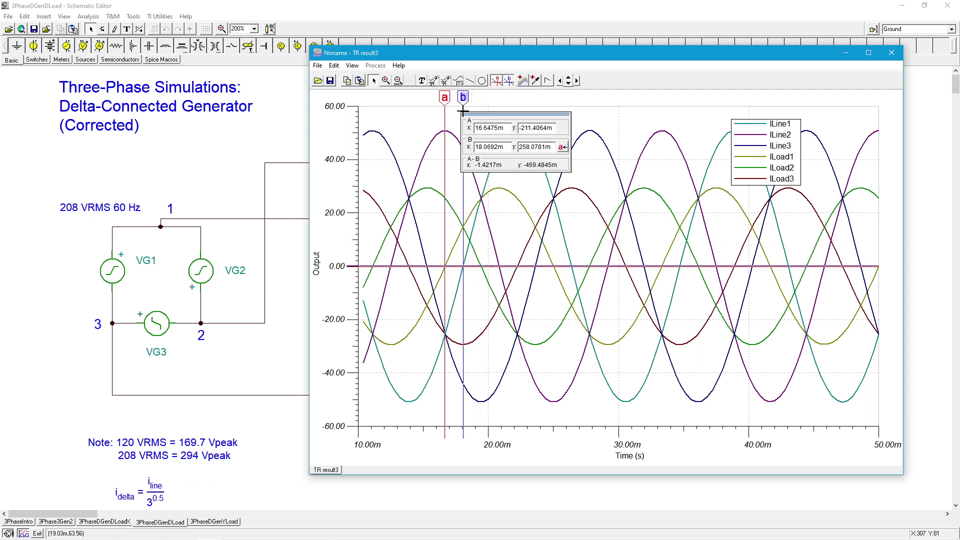
left_click_drag(463, 111, 462, 111)
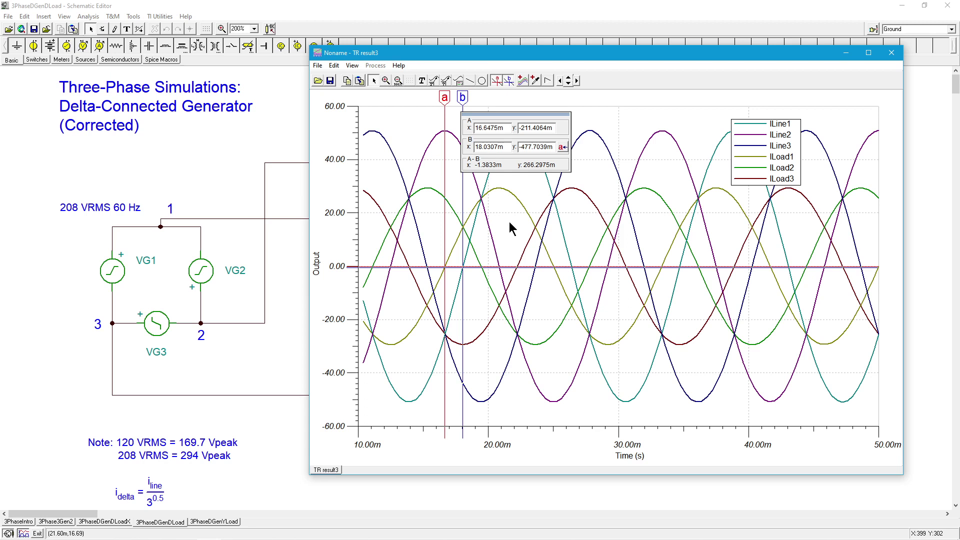
Remove both measurement cursors from the current plot and close the results window.
left_click(497, 81)
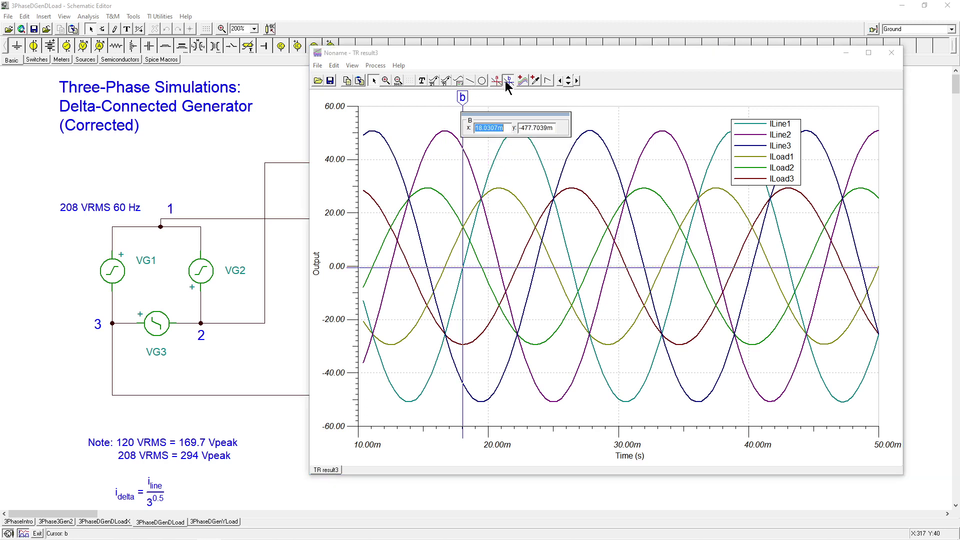
left_click(506, 81)
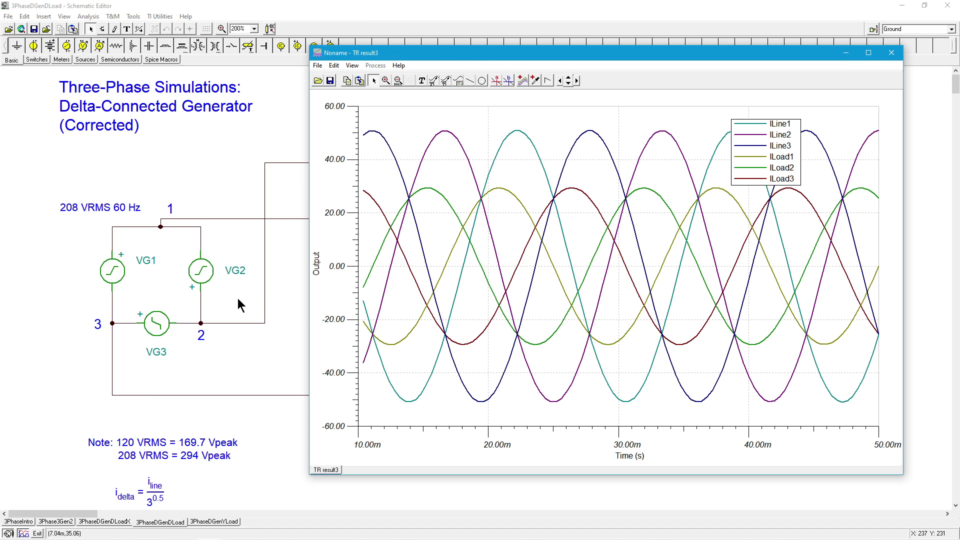
left_click(891, 53)
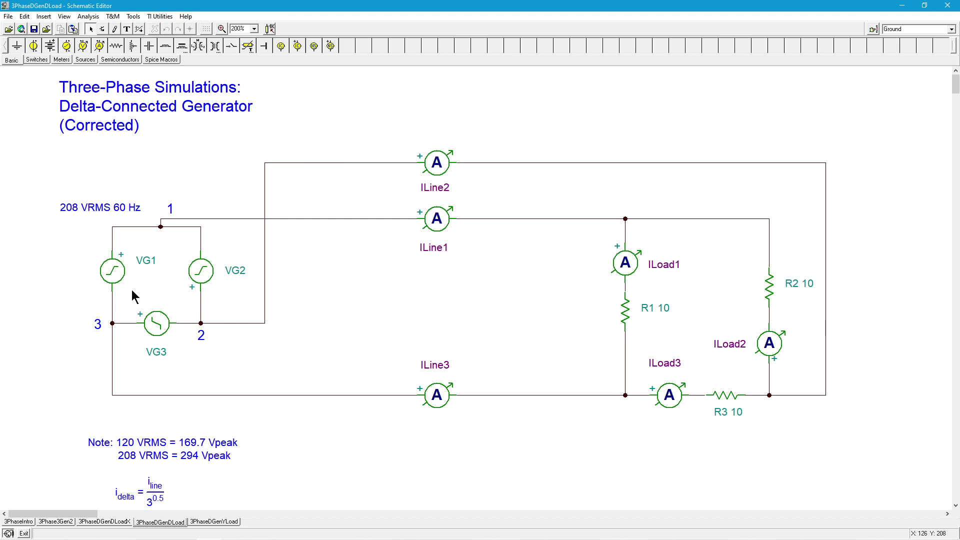
Run a transient analysis of the 3PhaseDGenYLoad circuit from 10 ms to 50 ms and place a curve legend on the voltage plot.
left_click(235, 521)
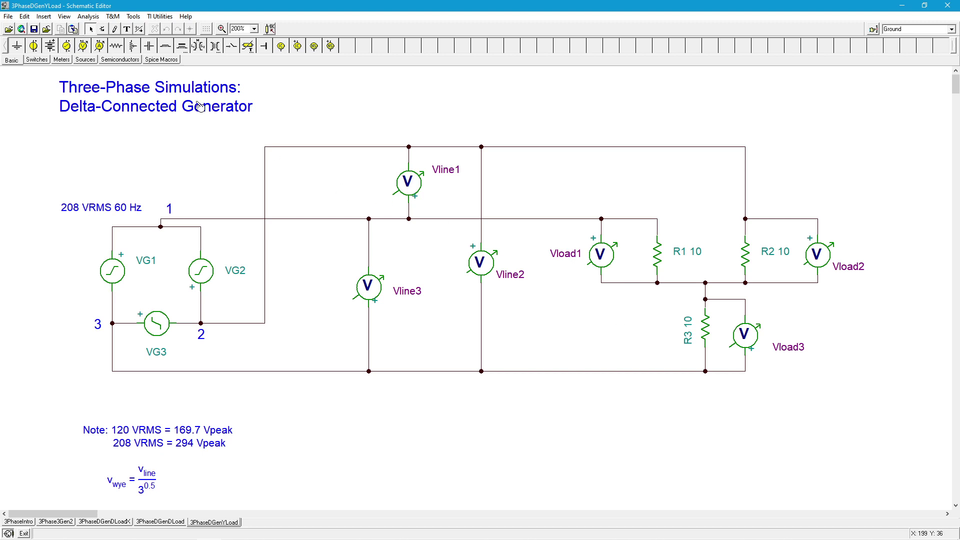
left_click(88, 17)
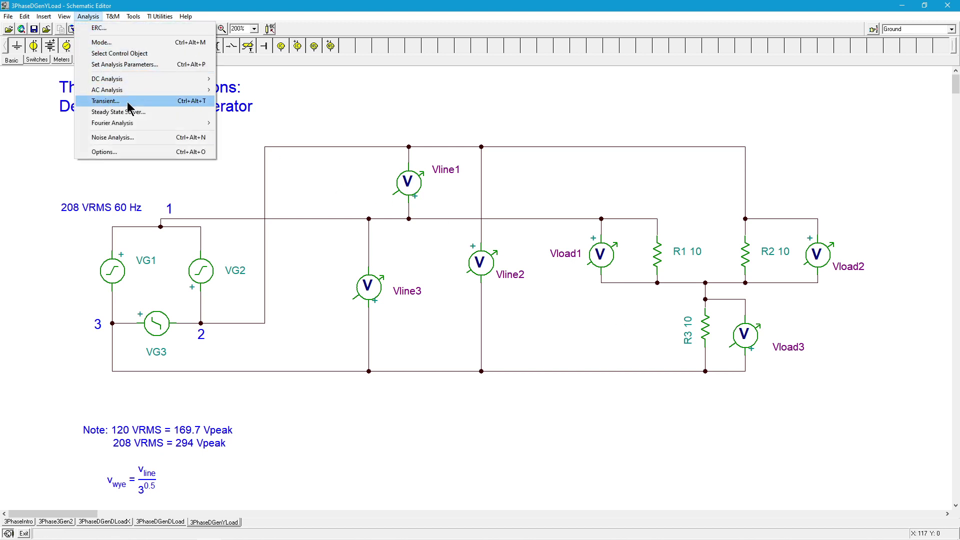
left_click(129, 101)
left_click(548, 243)
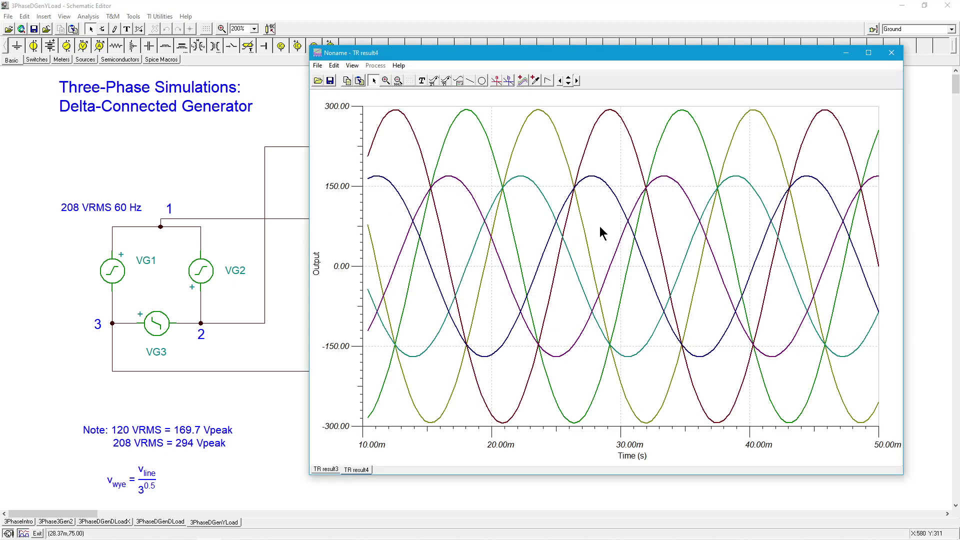
left_click(460, 81)
left_click(668, 129)
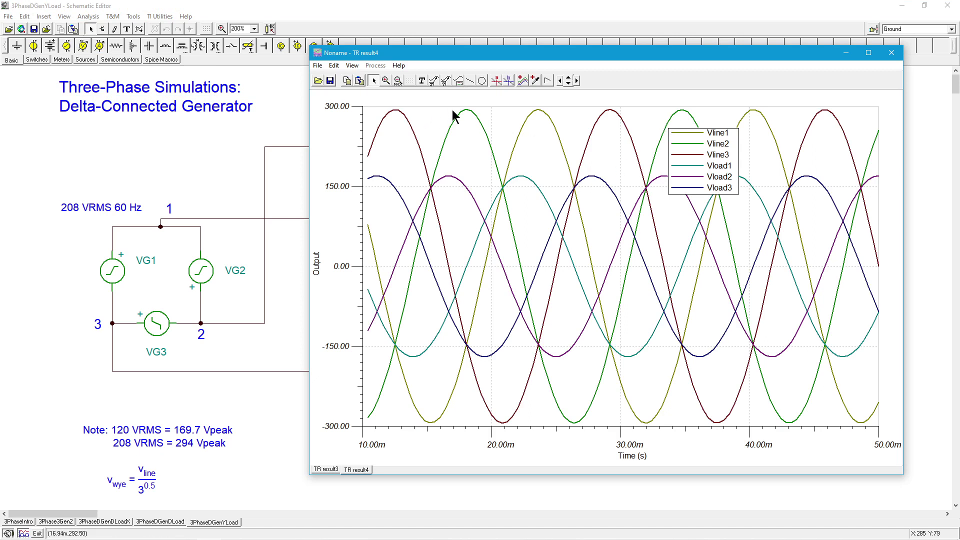
Highlight the line and load voltage curves in turn, and compare the TR result4 plot with the currents in TR result3.
left_click(531, 112)
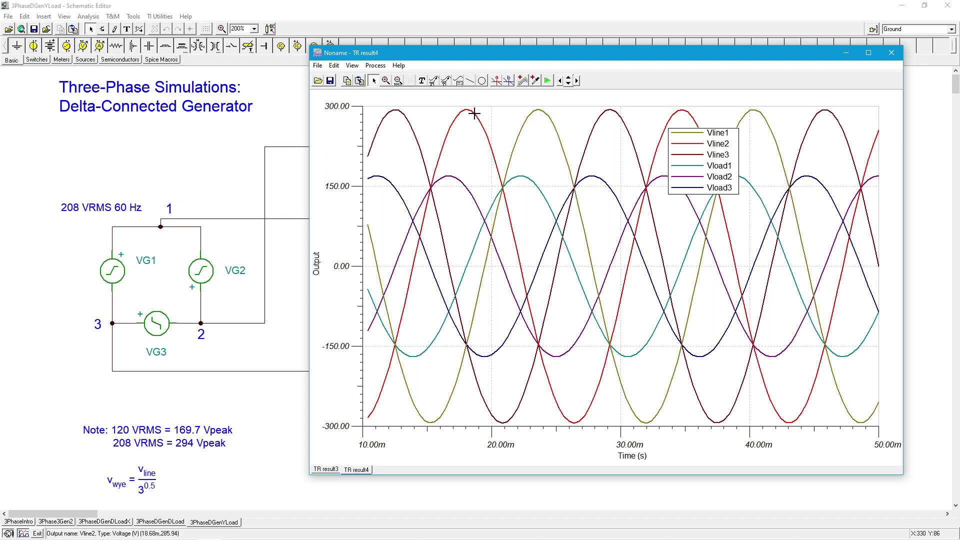
left_click(380, 120)
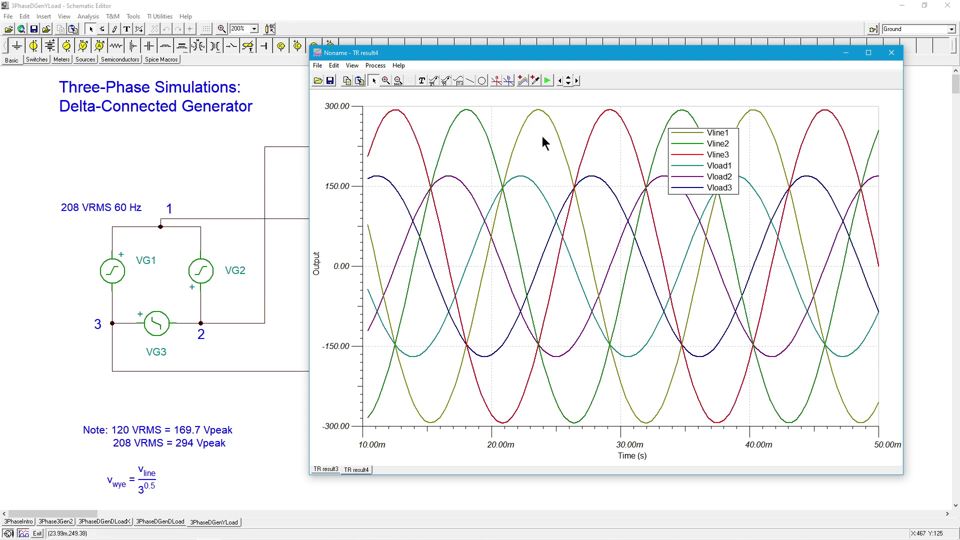
left_click(527, 178)
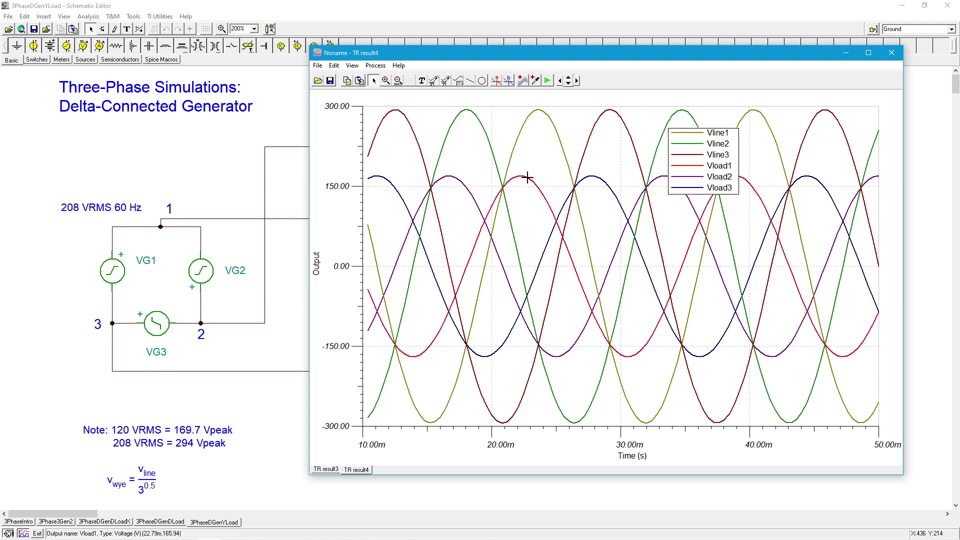
left_click(456, 178)
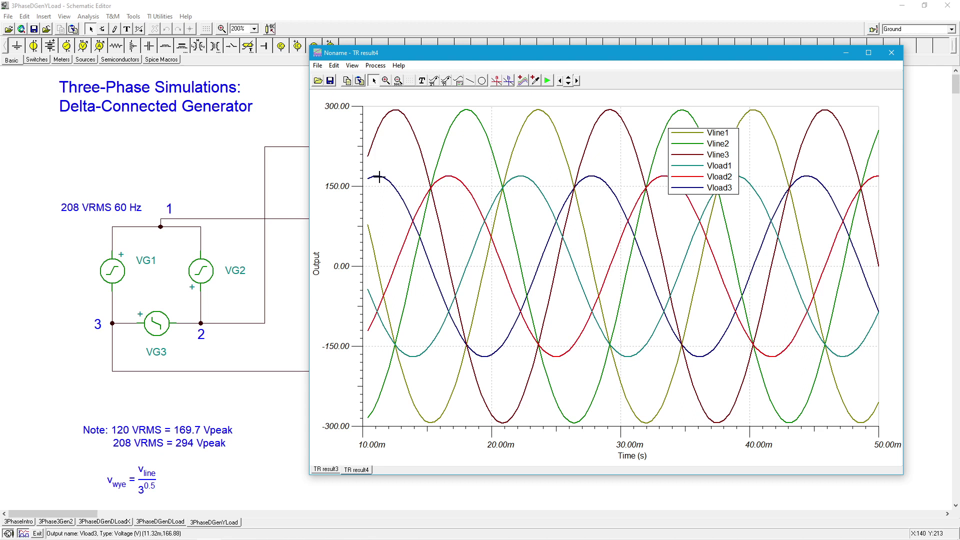
left_click(378, 175)
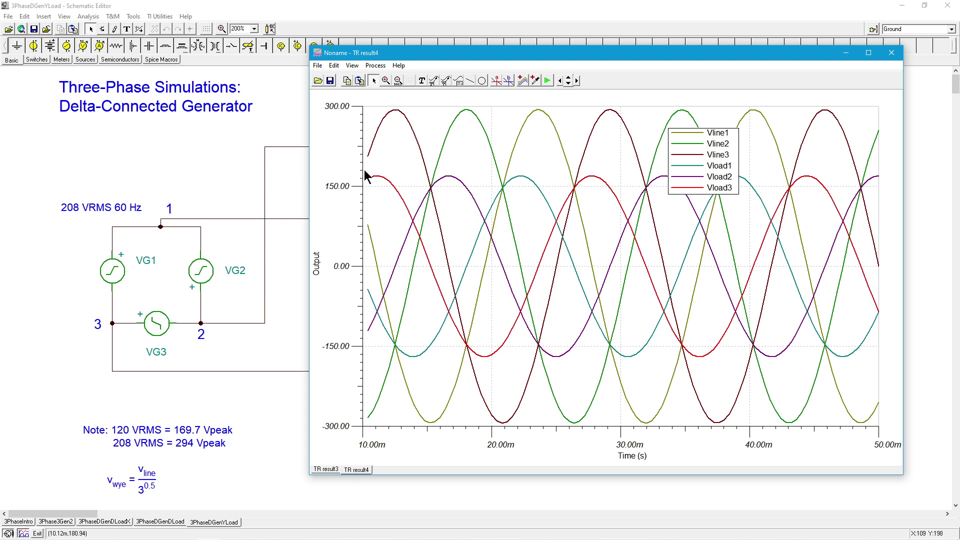
mouse_move(373, 175)
left_click(328, 469)
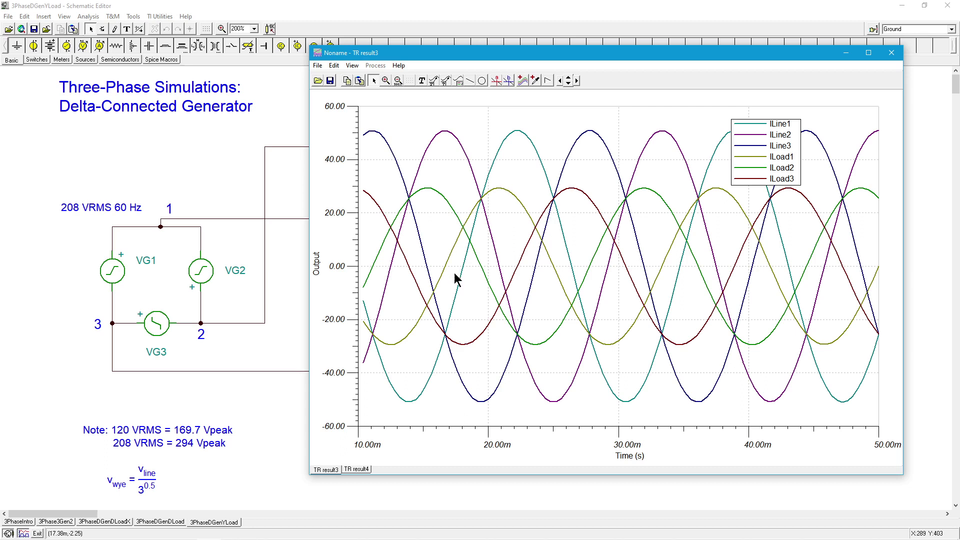
left_click(361, 469)
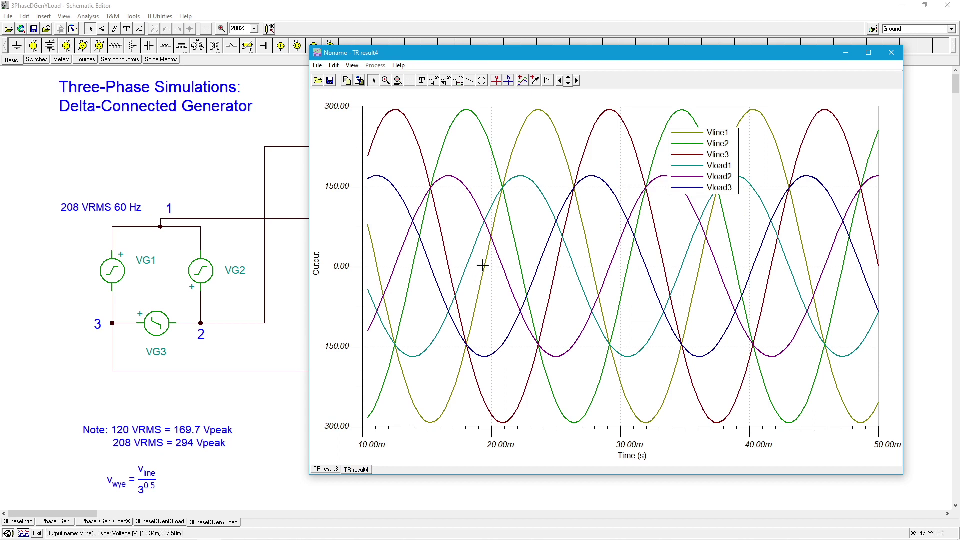
Measure the voltage phase shift with cursor a at Vline1's rising zero crossing, about 19.46 ms, and cursor b at Vload1's, about 18.06 ms.
left_click(497, 79)
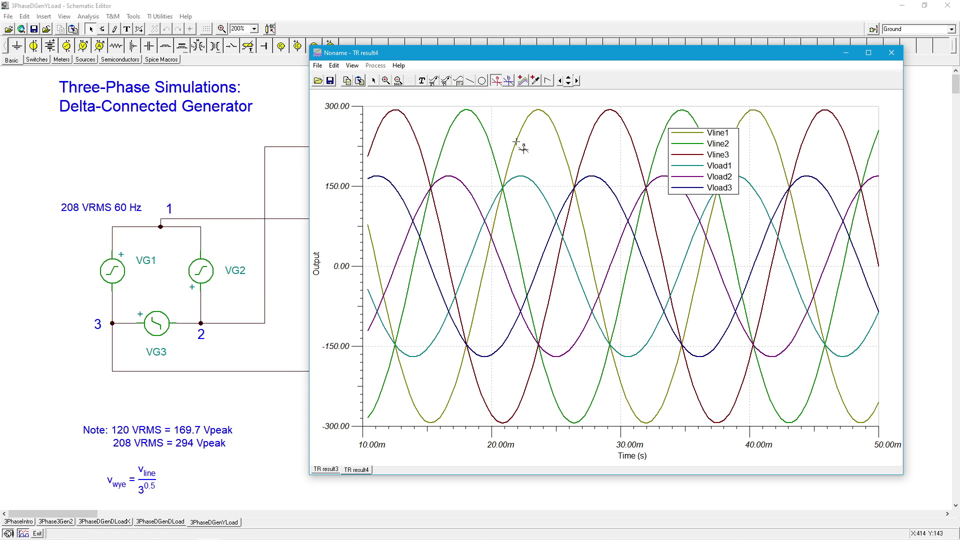
left_click_drag(520, 145, 484, 162)
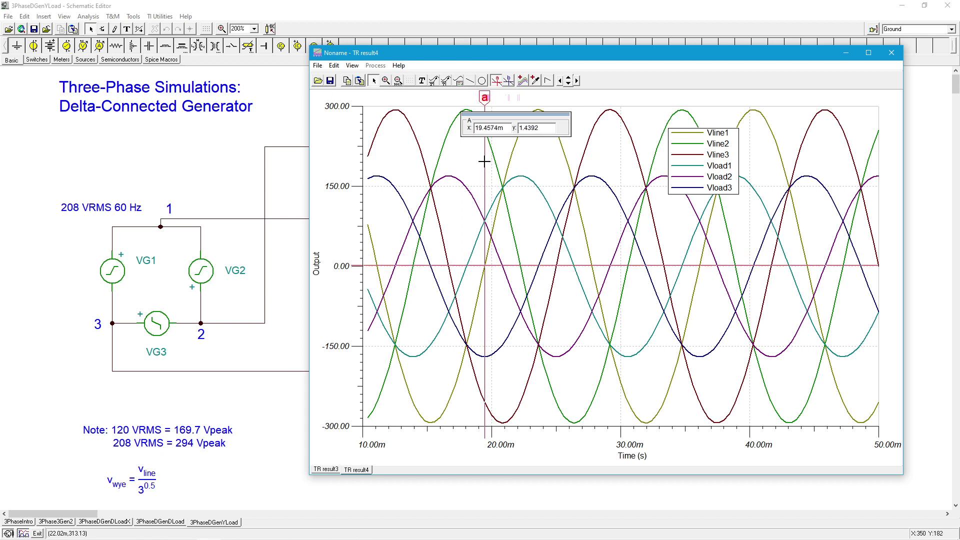
left_click(508, 80)
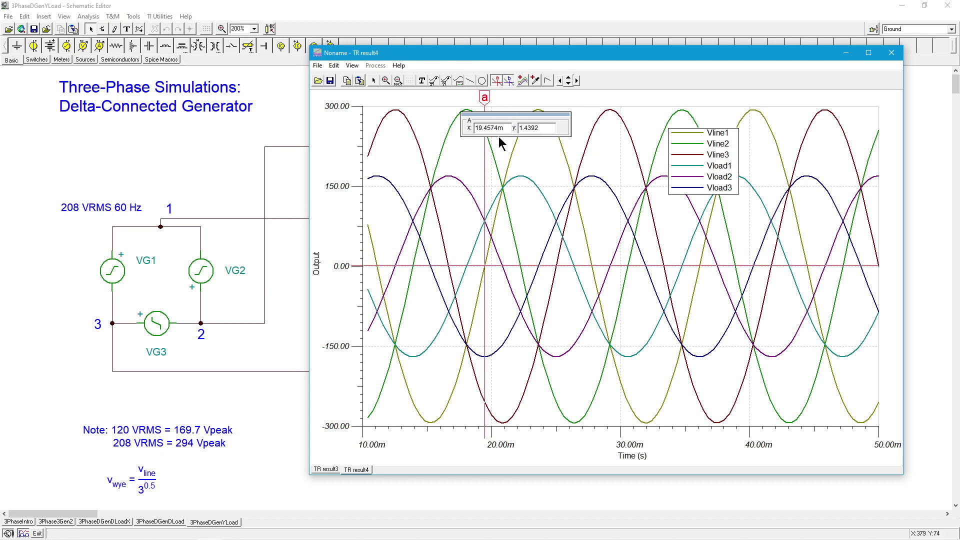
left_click(475, 245)
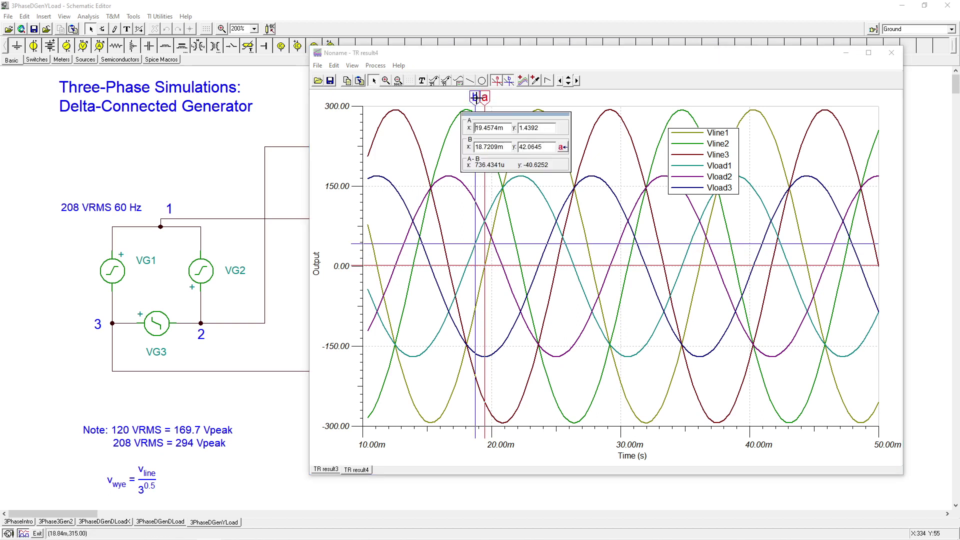
left_click_drag(477, 97, 466, 111)
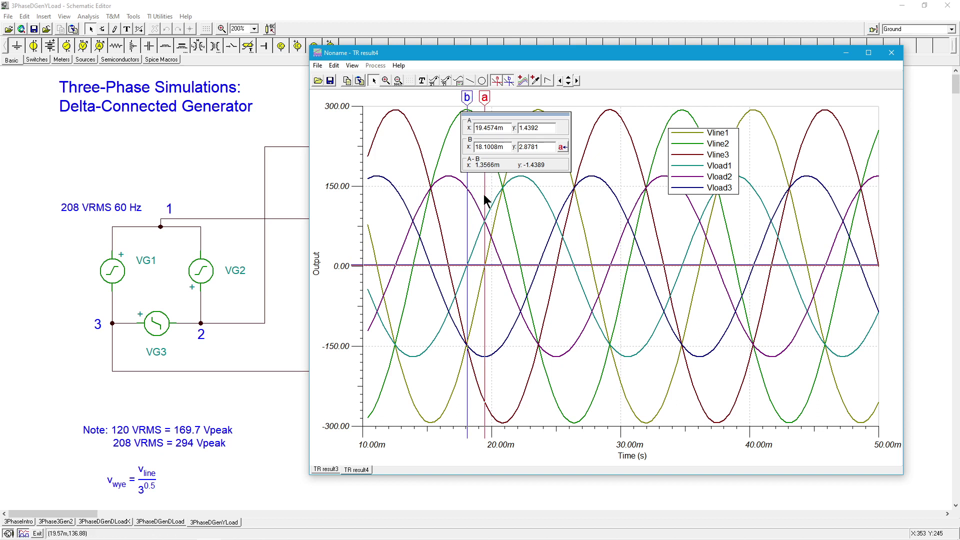
left_click_drag(467, 98, 466, 98)
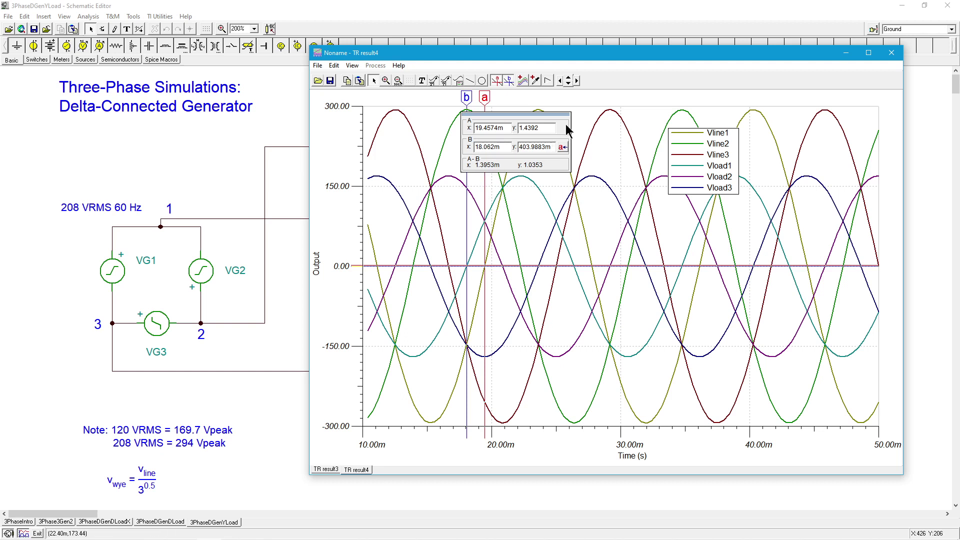
Remove cursors a and b from the voltage plot and close the results window.
left_click(495, 81)
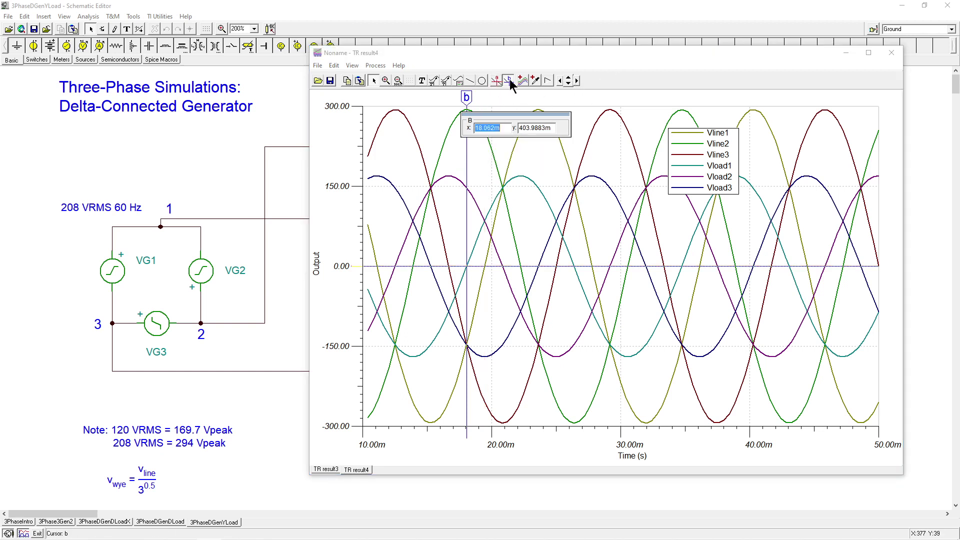
left_click(509, 81)
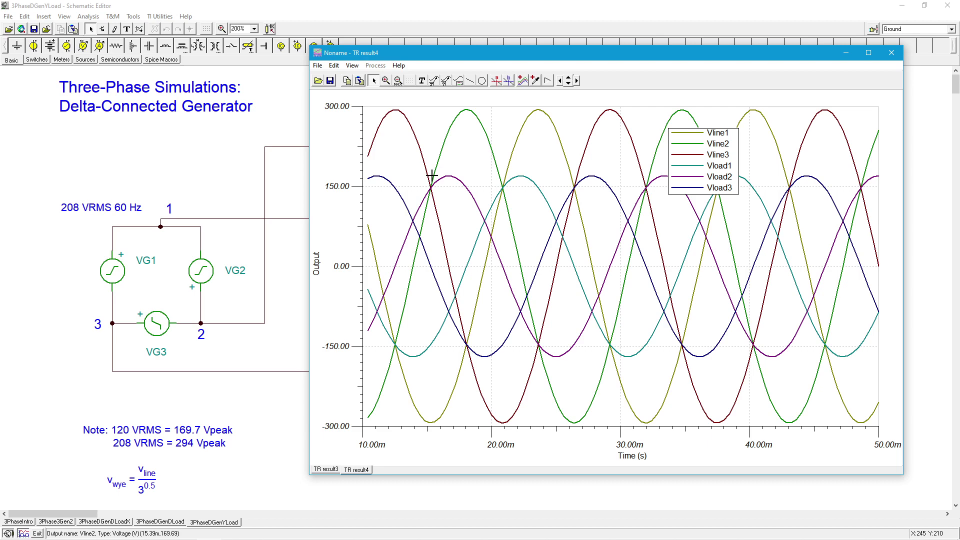
left_click(890, 54)
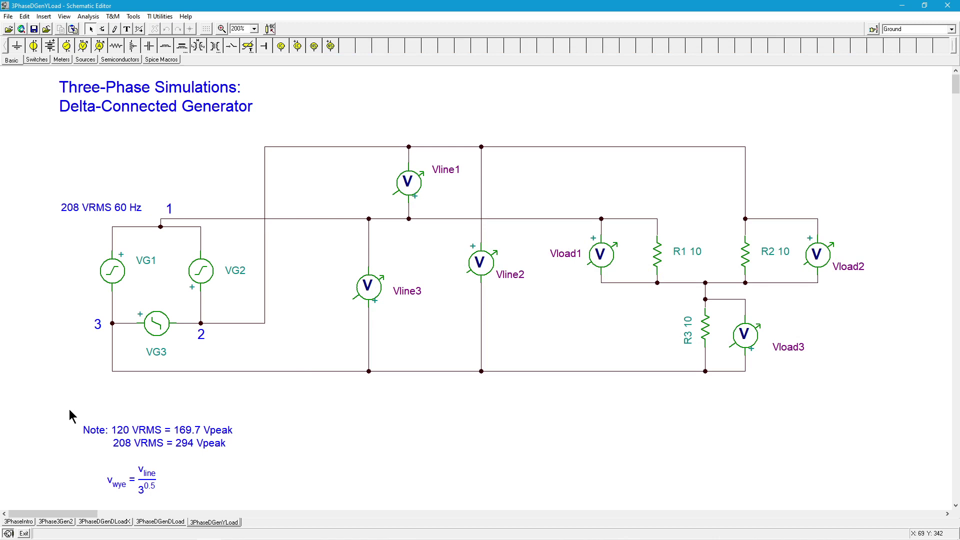
Review the 3PhaseIntro overview, then compare the 3PhaseDGenDLoad and 3PhaseDGenYLoad schematics, ending on the delta-load circuit.
left_click(23, 521)
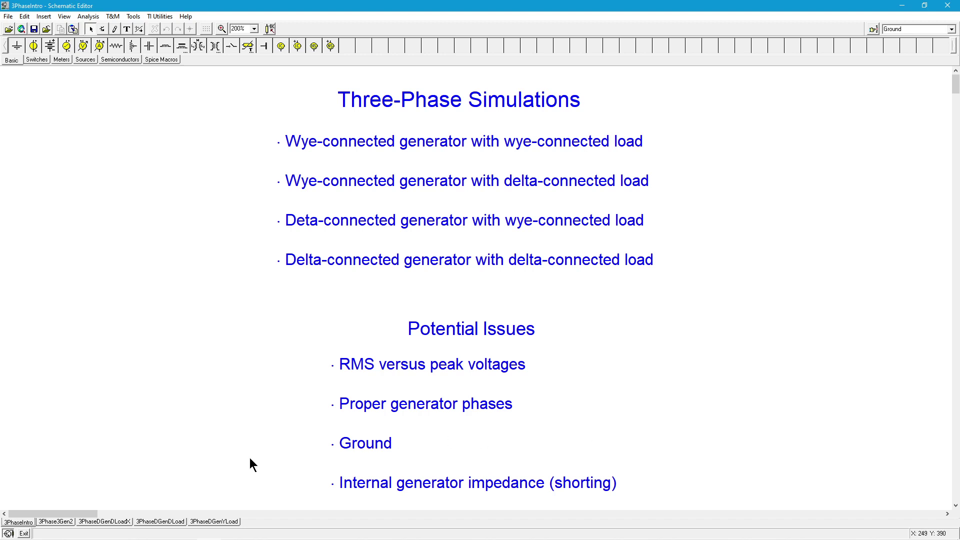
left_click(179, 523)
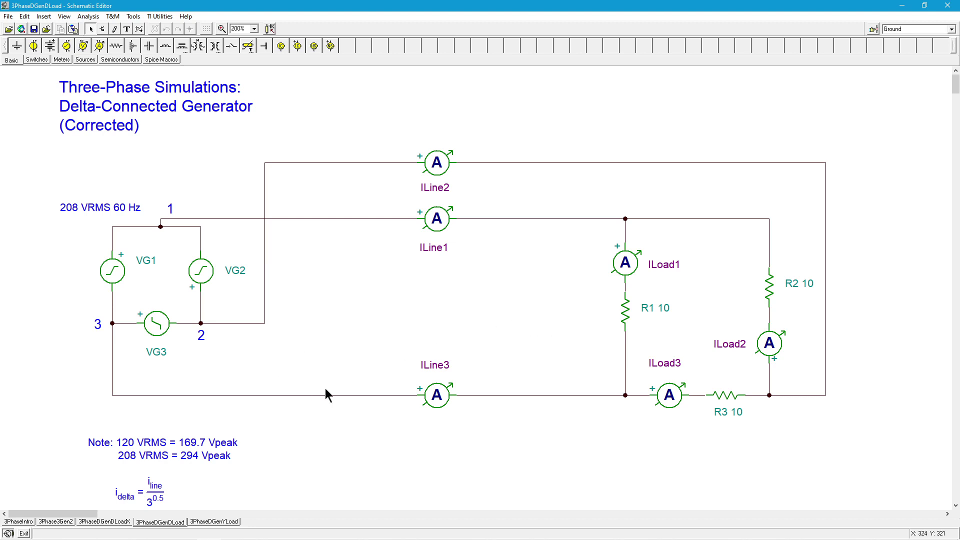
left_click(235, 522)
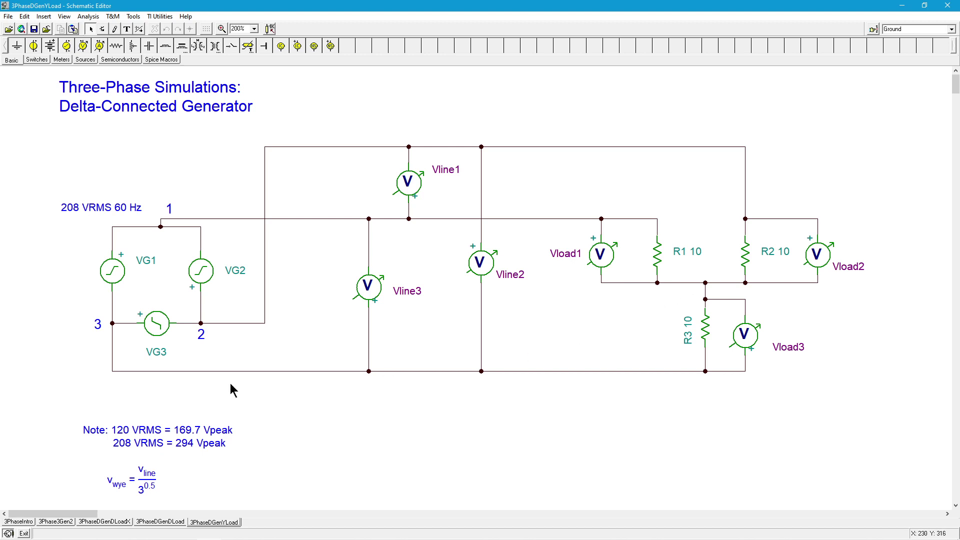
left_click(160, 521)
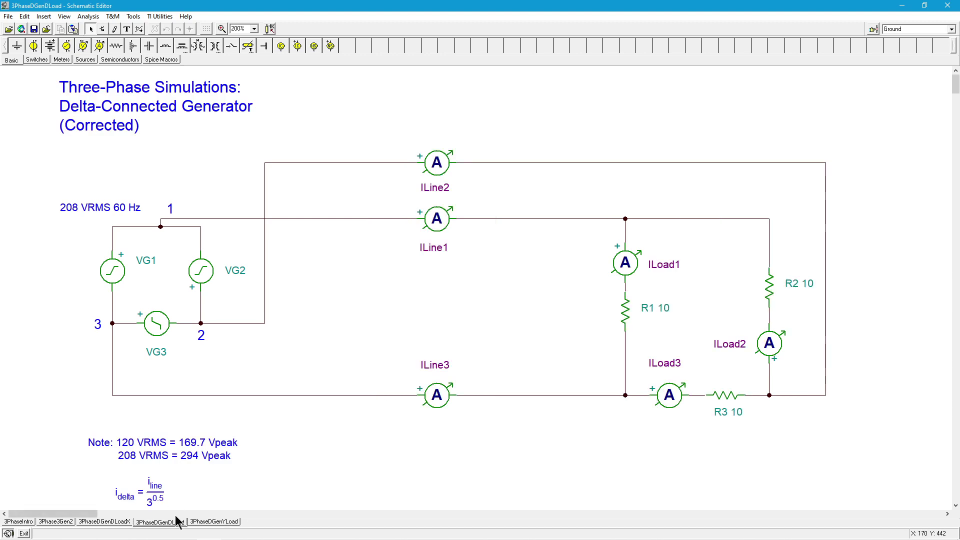